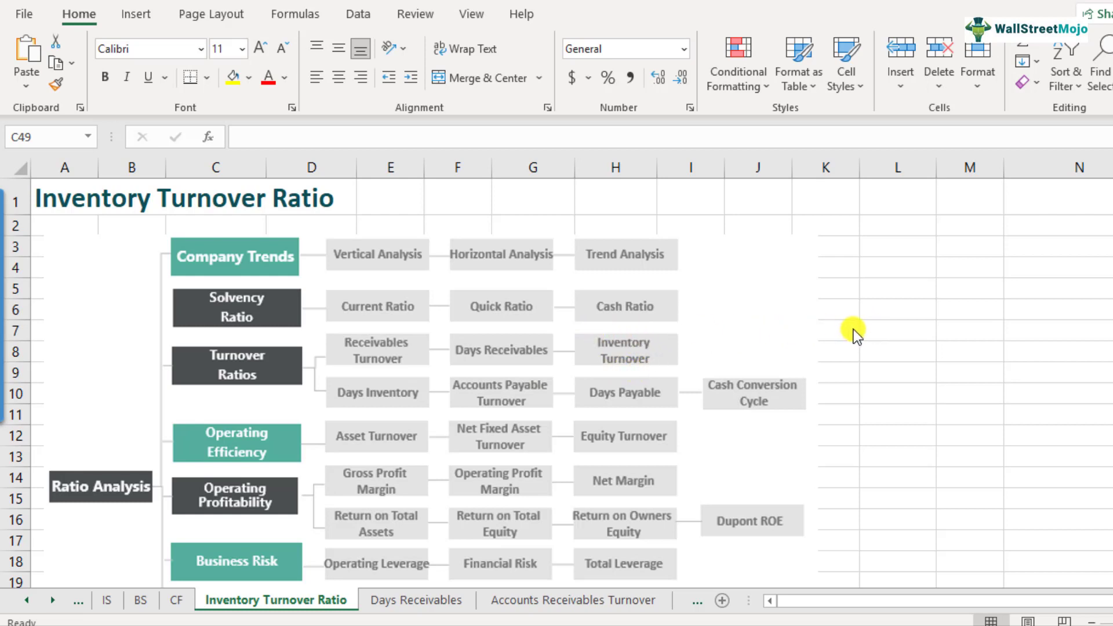
- Enter the label COGS in cell C48, below the inventory turnover ratio formula picture
click(889, 334)
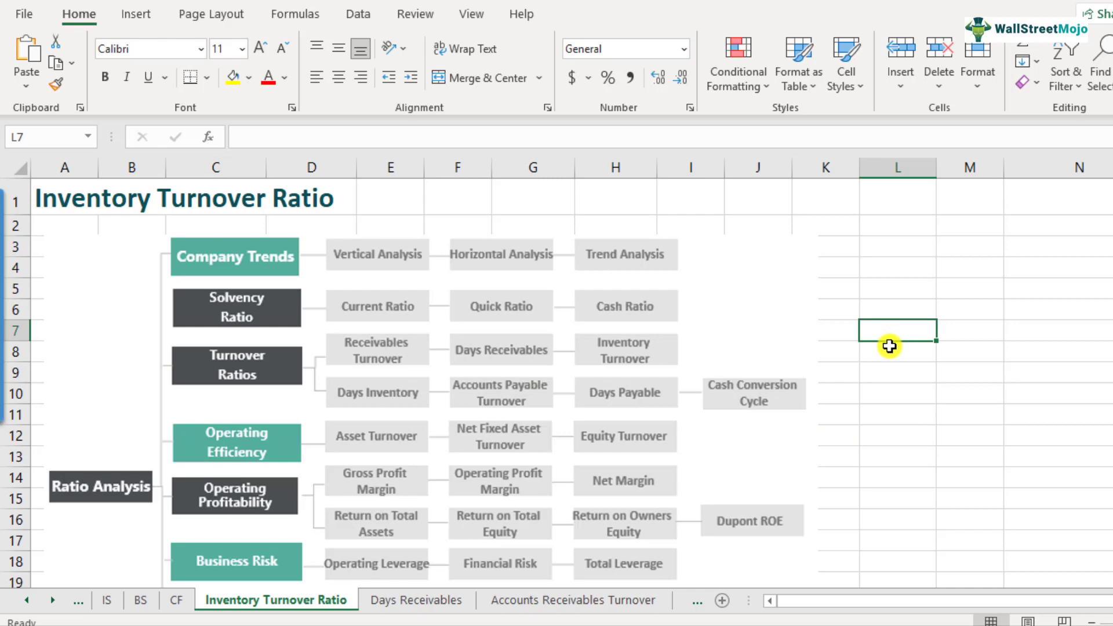
scroll(889, 346, down, 7)
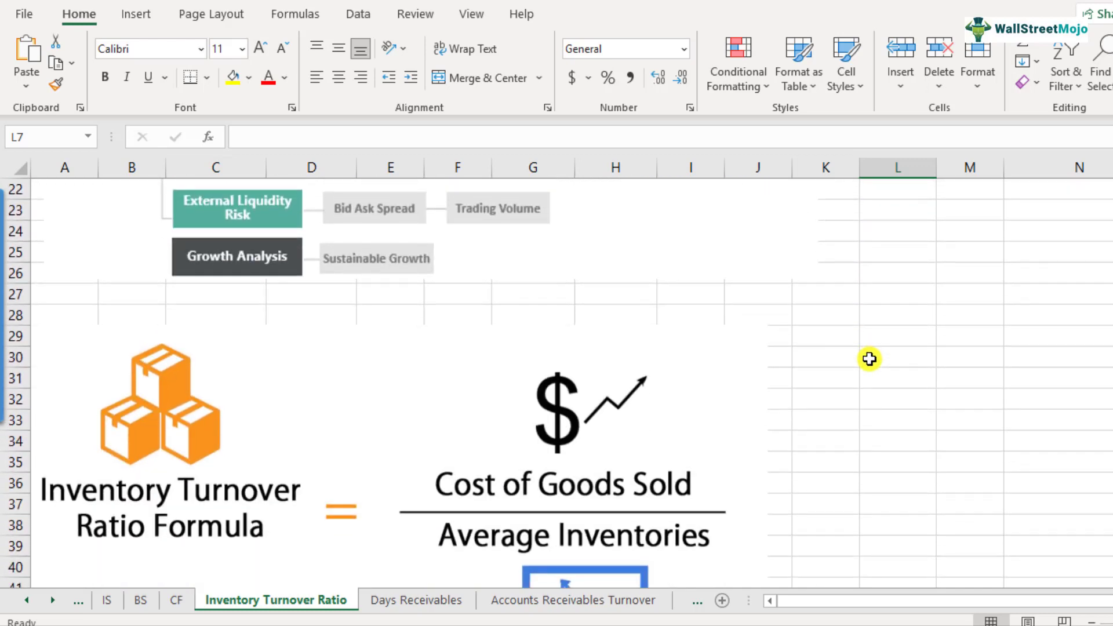
scroll(870, 359, down, 2)
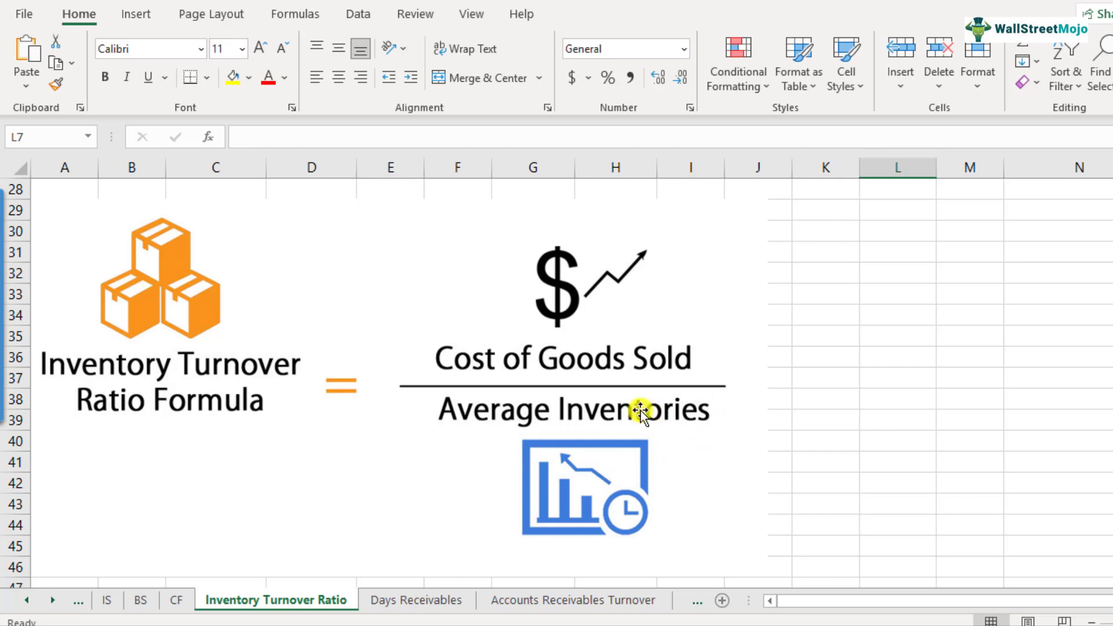
scroll(642, 410, down, 2)
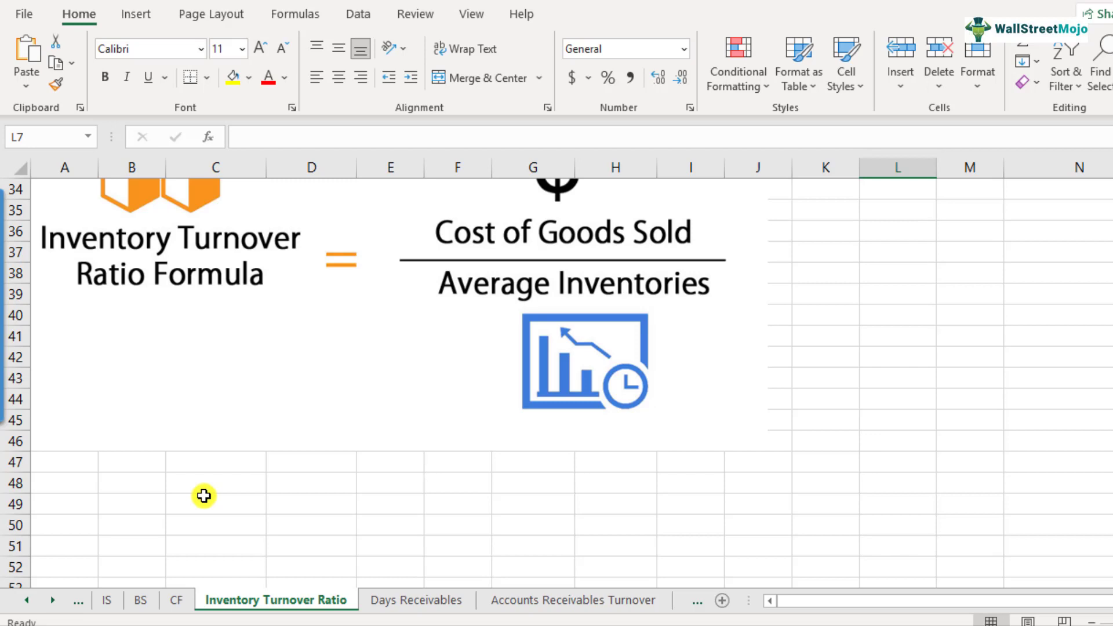
scroll(204, 496, down, 1)
click(200, 426)
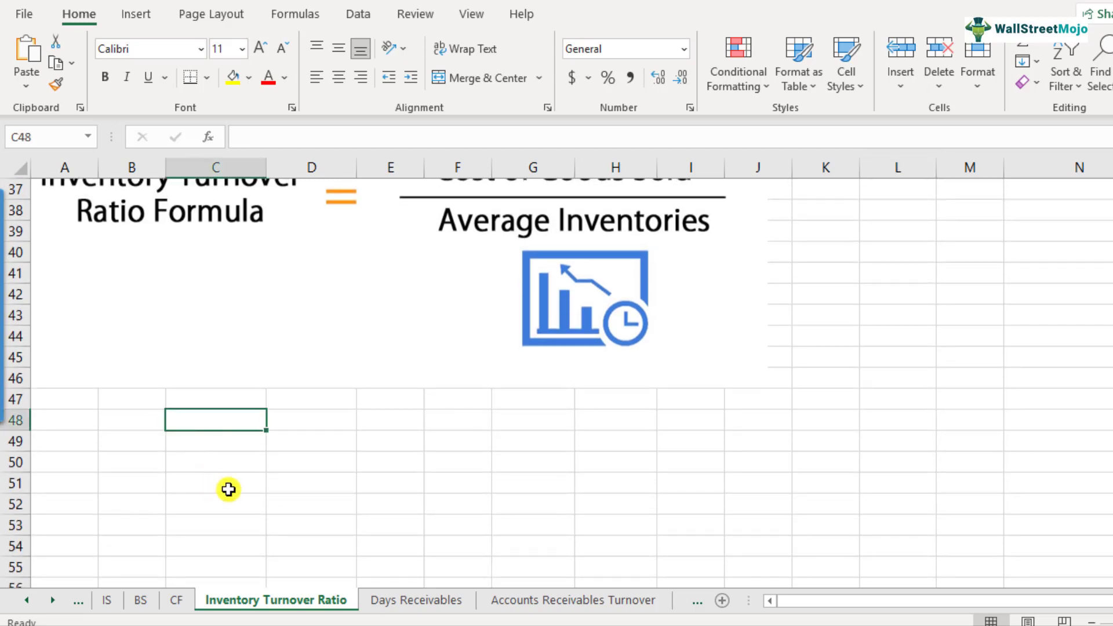
text(COGS)
key(Return)
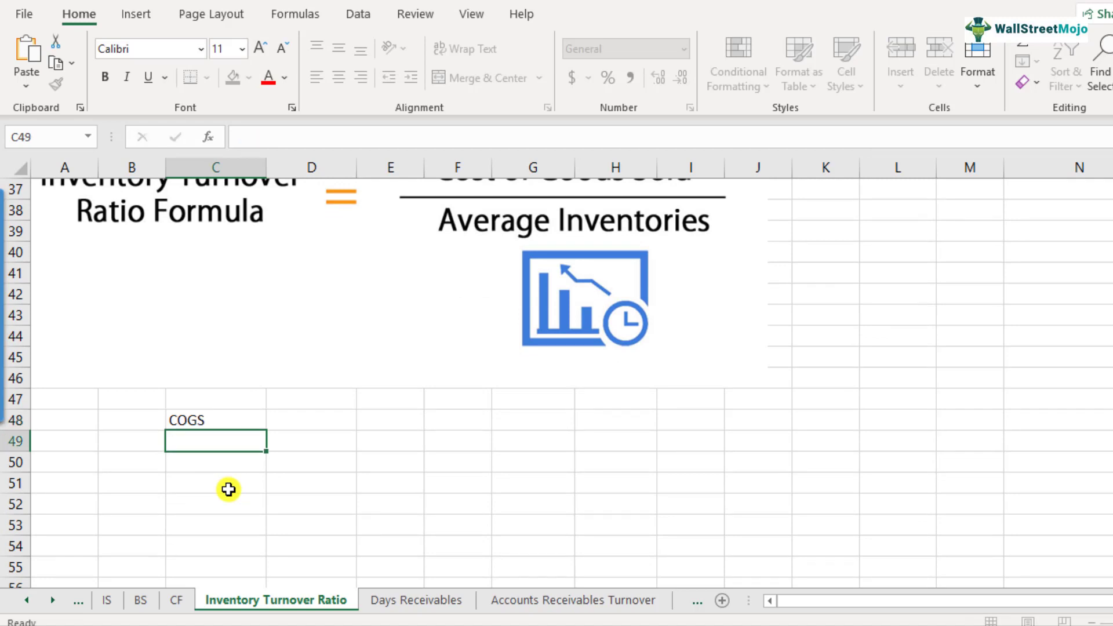
- Enter $60,000 in cell E48 as the COGS amount
key(Up)
key(Right)
key(Right)
text($)
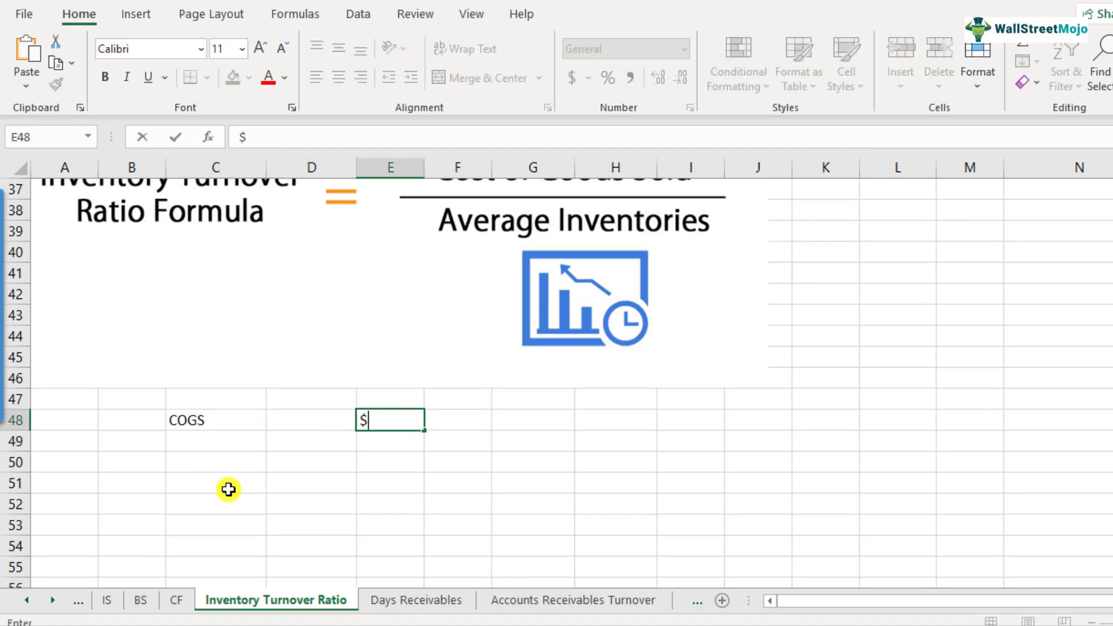
text(60,000)
key(Return)
- Add the label Beginning inventory in cell C50, leaving one empty row below COGS
key(Left)
key(Left)
key(Down)
text(Beginni)
text(ng invento)
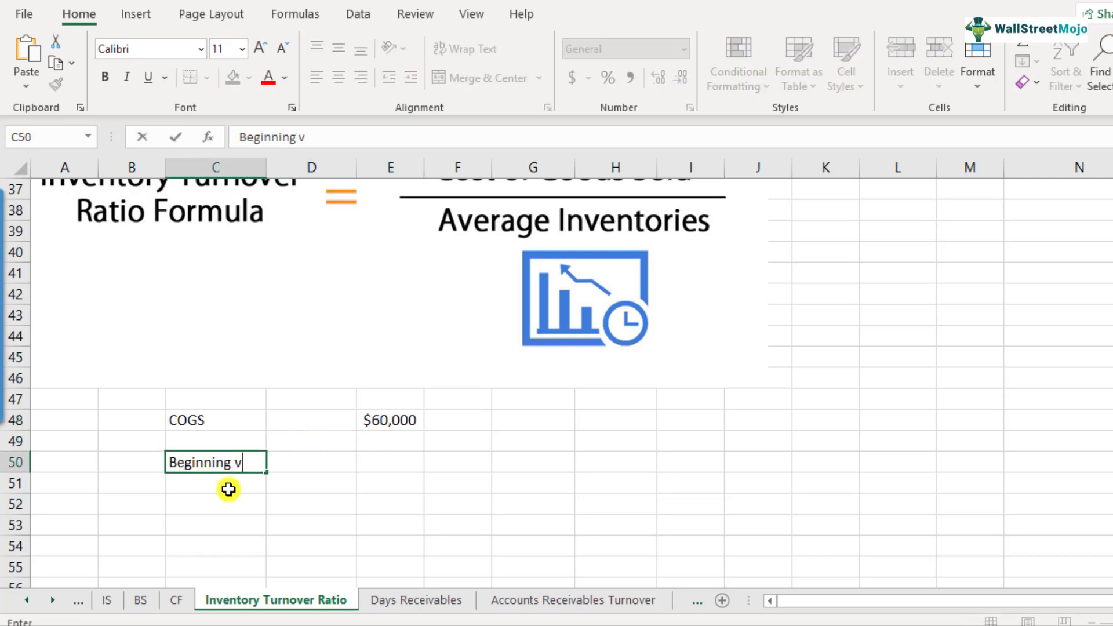
text(ry)
key(Return)
- Enter $40,000 in cell E50 as the beginning inventory amount
key(Up)
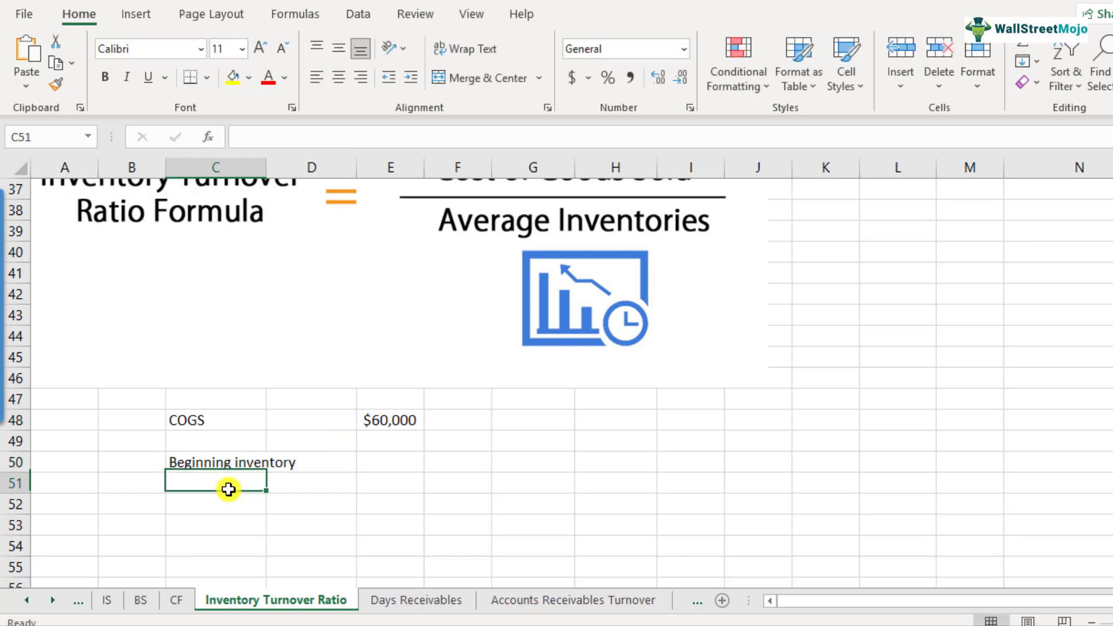
key(Right)
key(Right)
text($)
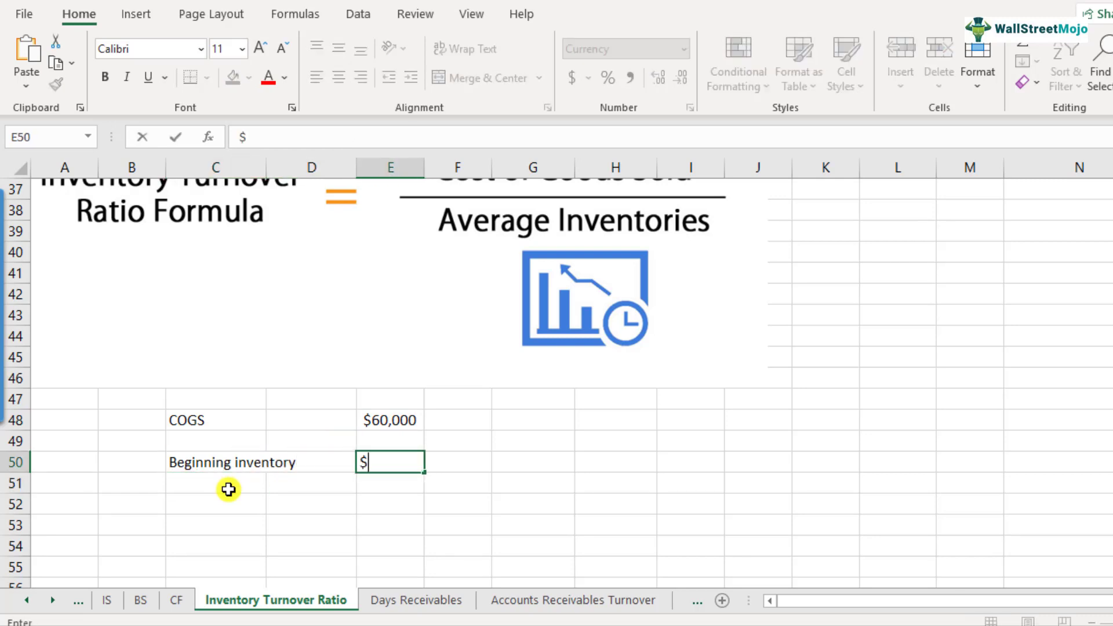
text(40,000)
key(Return)
- Add an Ending inventory row with the label in C51 and $20,000 in E51
key(Left)
click(228, 489)
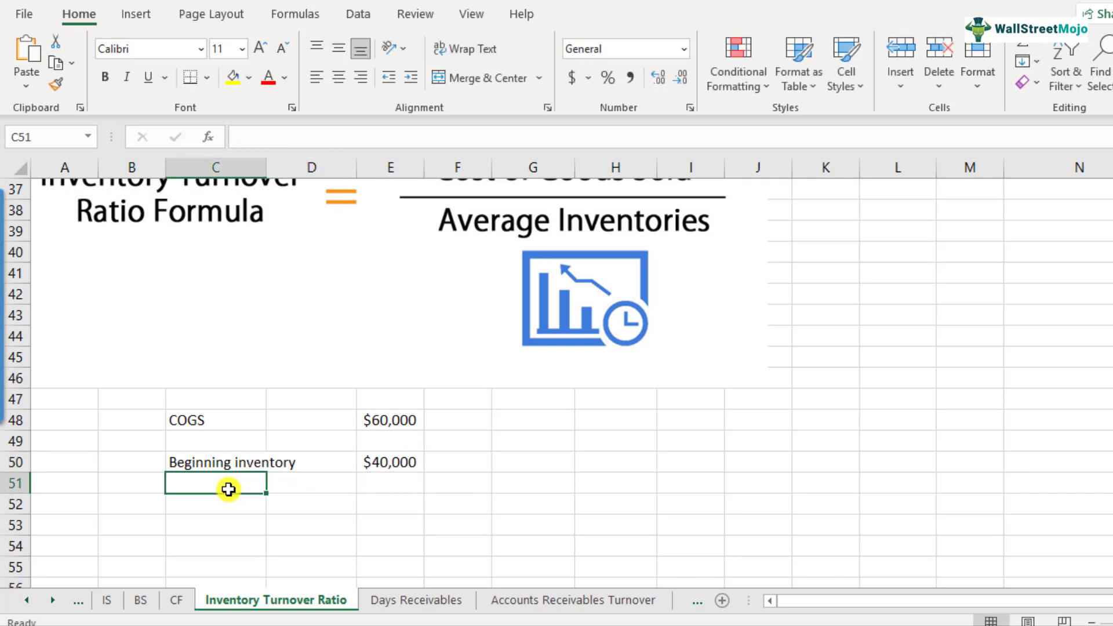
text(Ending inventory)
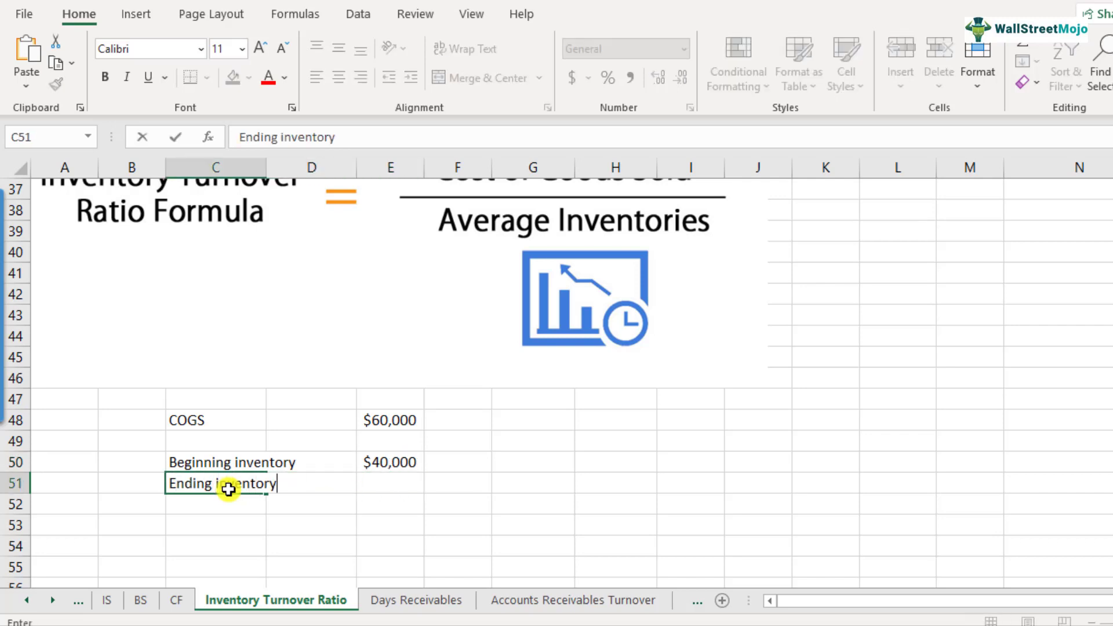
key(Return)
key(Up)
key(Right)
key(Right)
text($20,000)
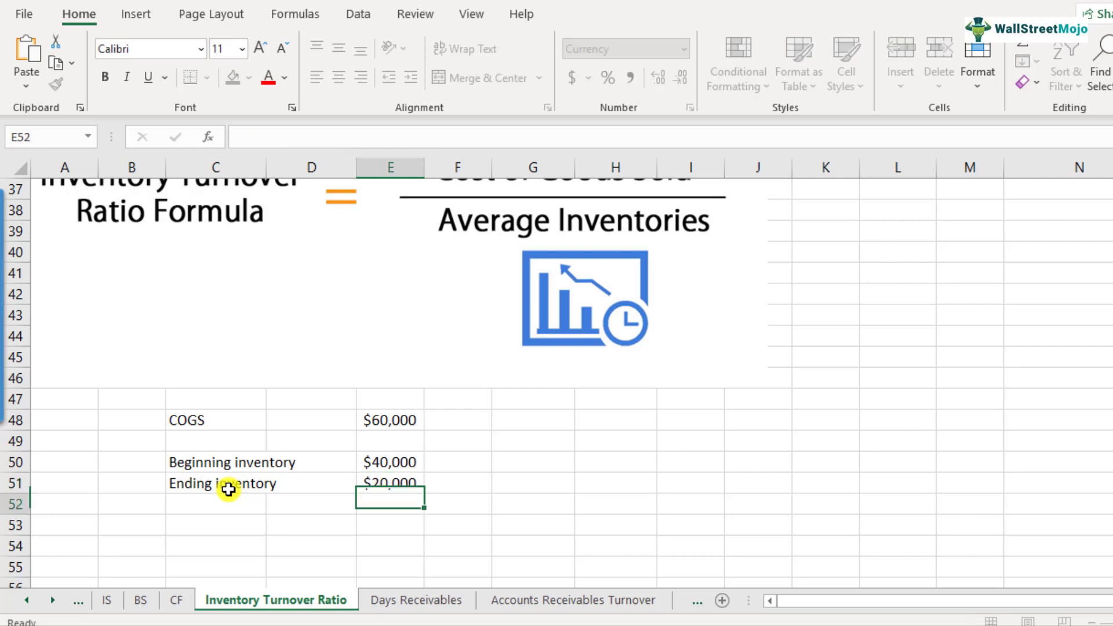
key(Return)
- Enter the label Average Inventory in cell C52, under Ending inventory
key(Left)
key(Left)
text(Average Inventory)
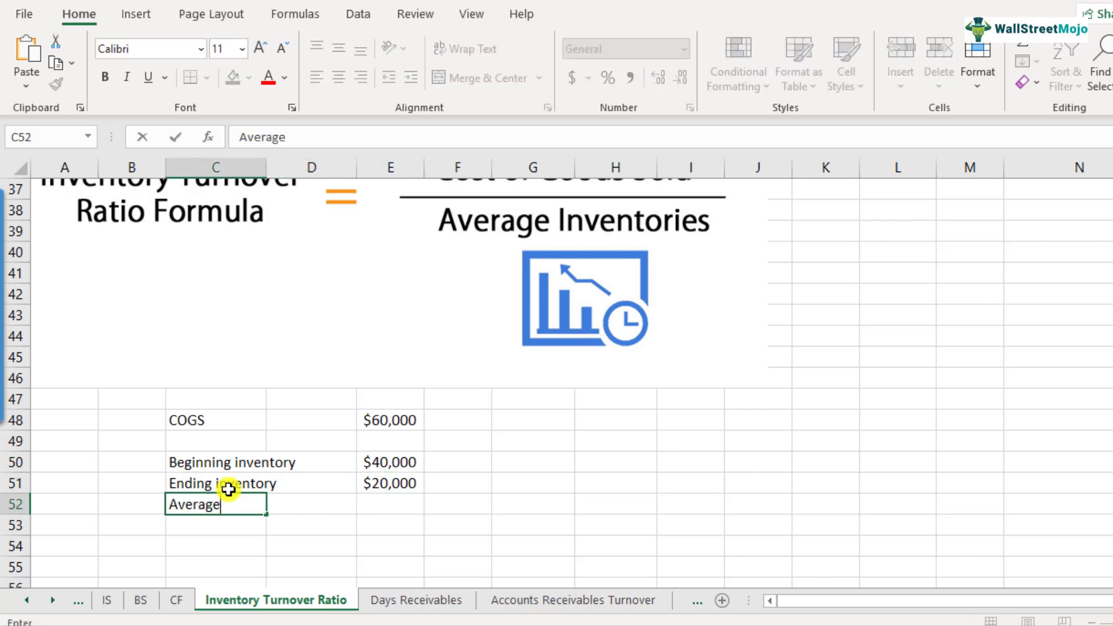
key(Return)
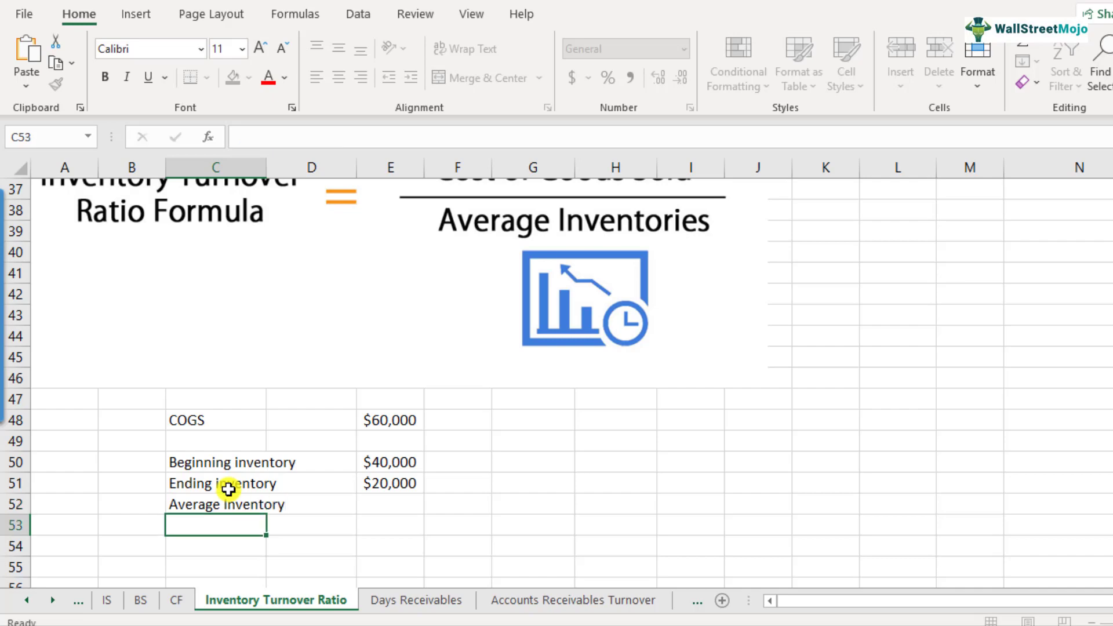
- Calculate the average inventory in E52 with the formula =AVERAGE(E50:E51)
key(Up)
key(Right)
key(Right)
text(=)
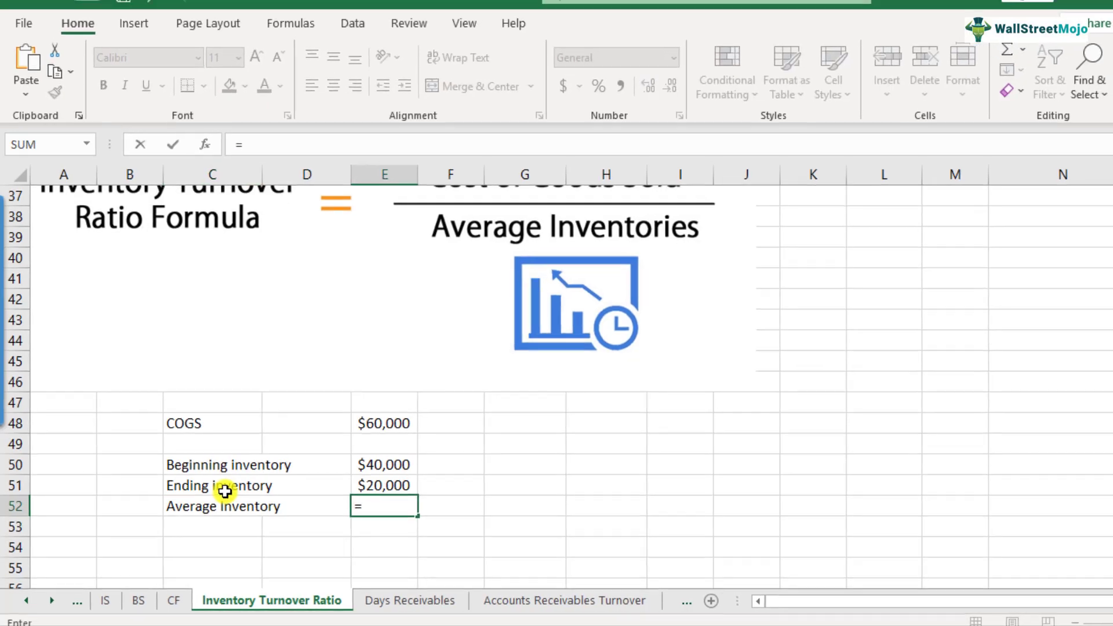
text(average)
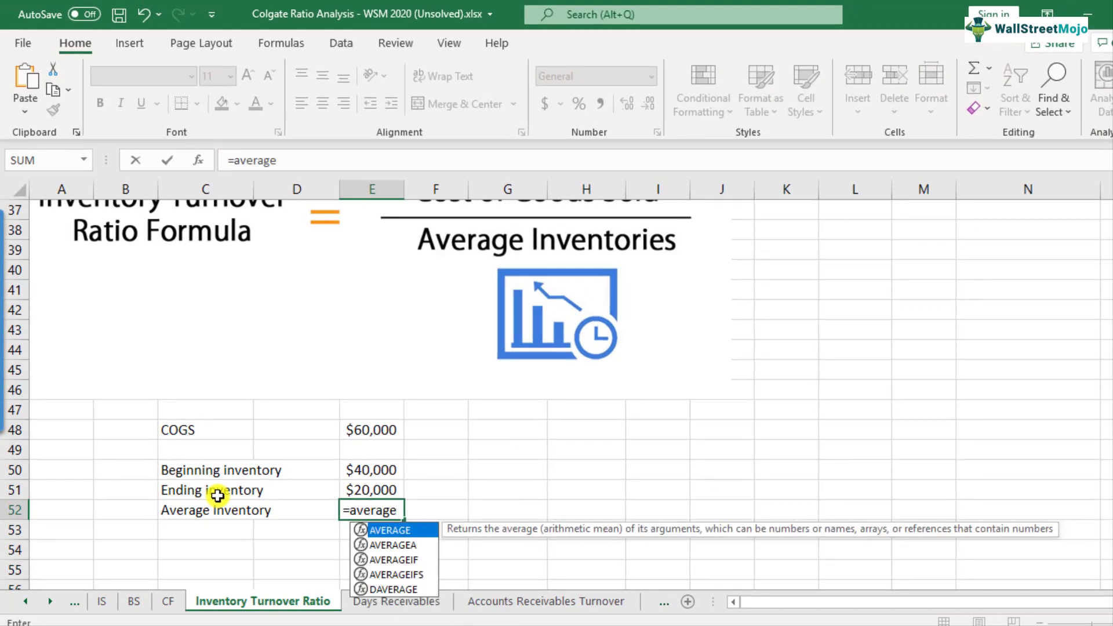
text(()
key(Up)
key(shift+Up)
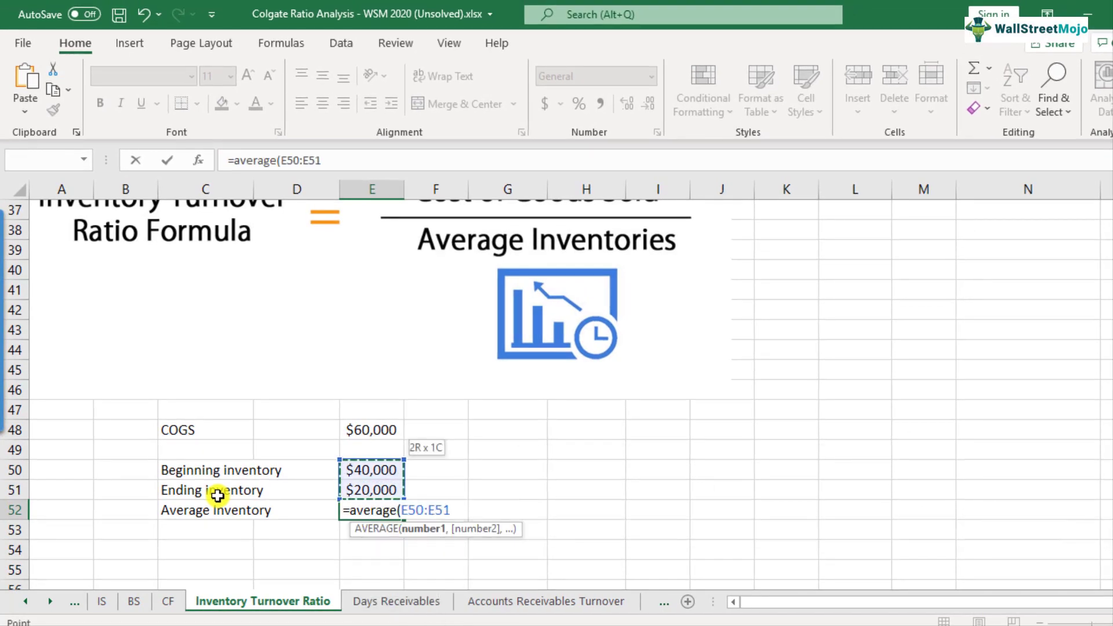
text())
key(Return)
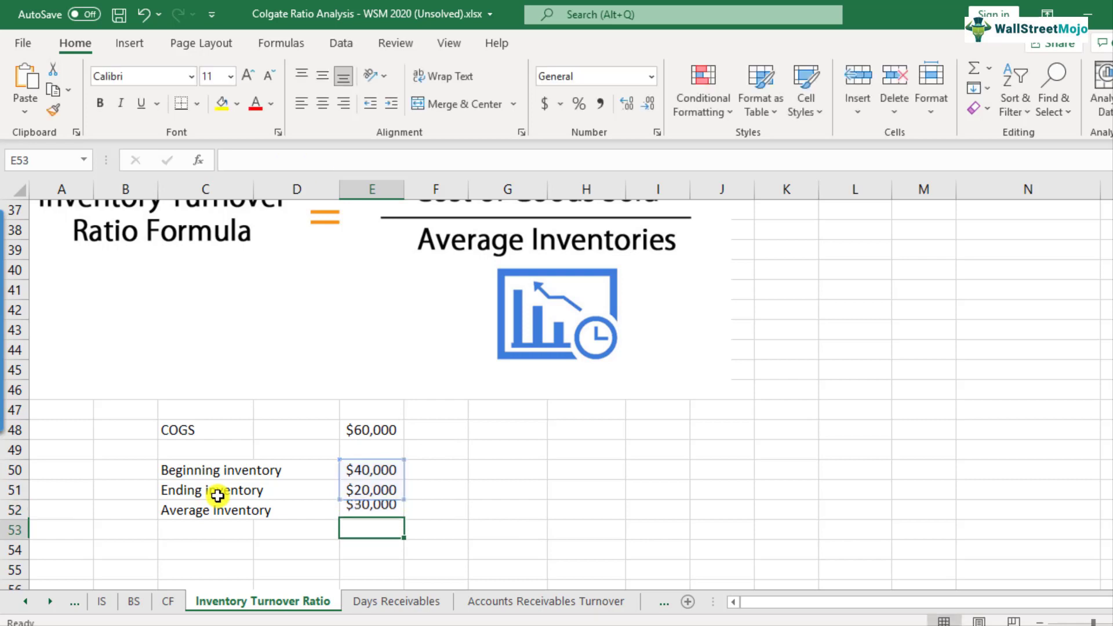
- Make the Average Inventory label in C52 and the COGS label in C48 bold
key(Up)
key(Left)
key(Left)
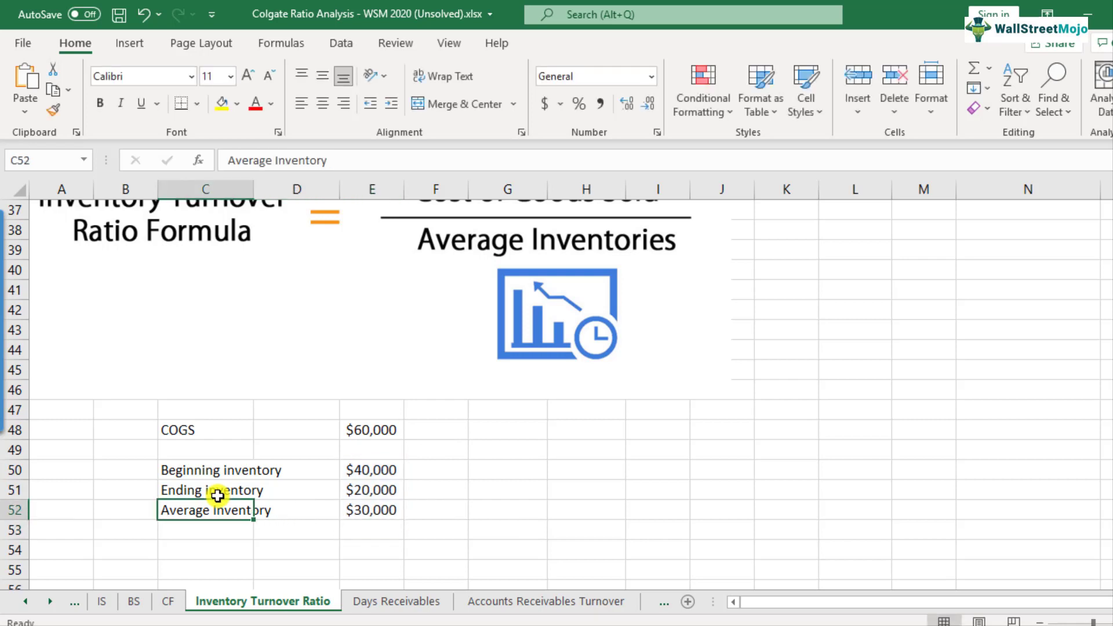
key(ctrl+b)
key(Up)
key(Up)
key(Up)
key(Up)
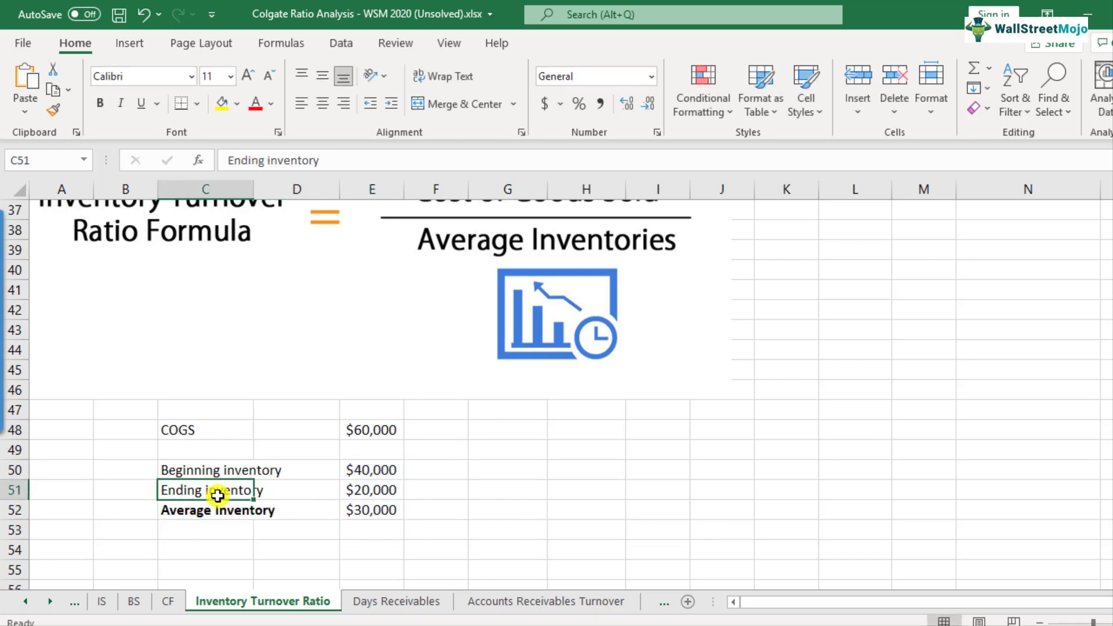
key(ctrl+b)
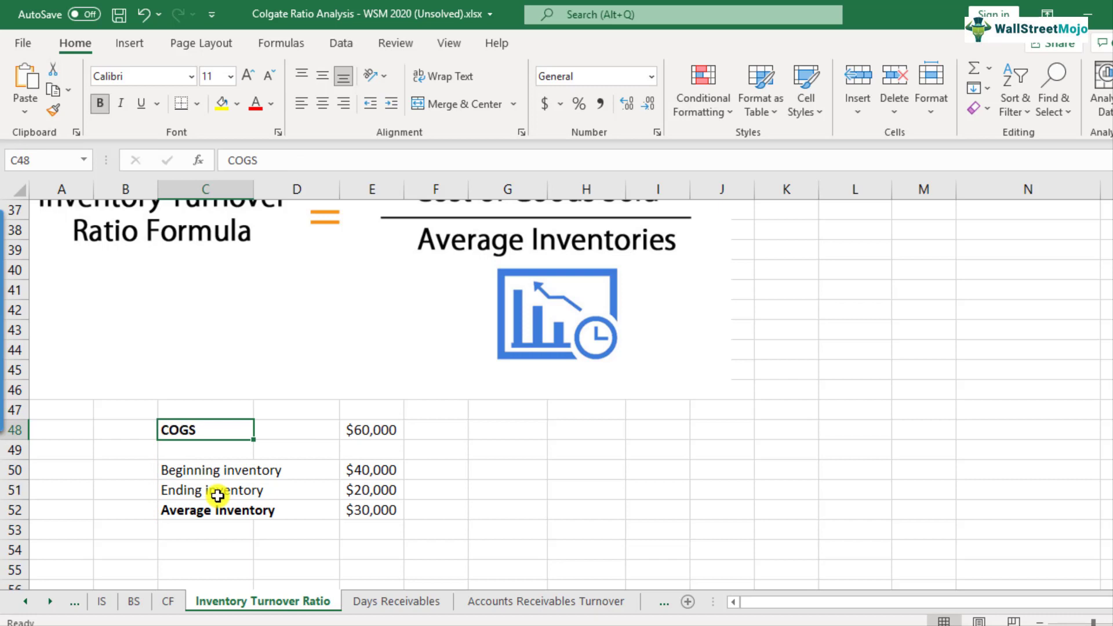
- Enter the label Inventory Turnover Ratio in cell G49
click(538, 450)
text(Inventory )
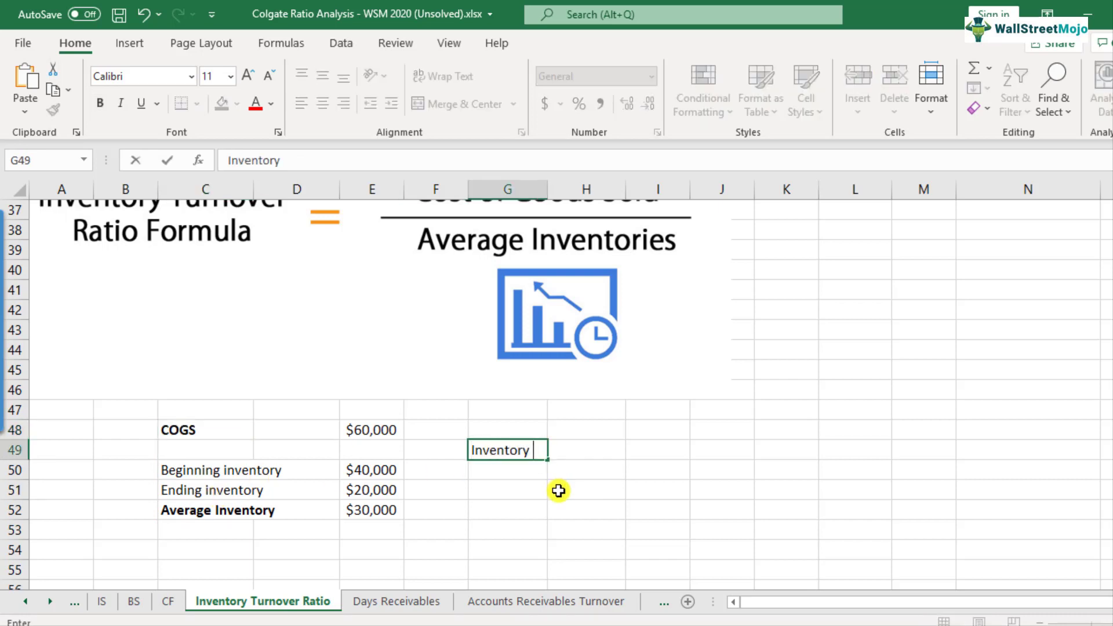
text(Turnover Ratio)
key(Right)
- Calculate the ratio in I49 by dividing COGS by average inventory with the formula =E48/E52
key(Right)
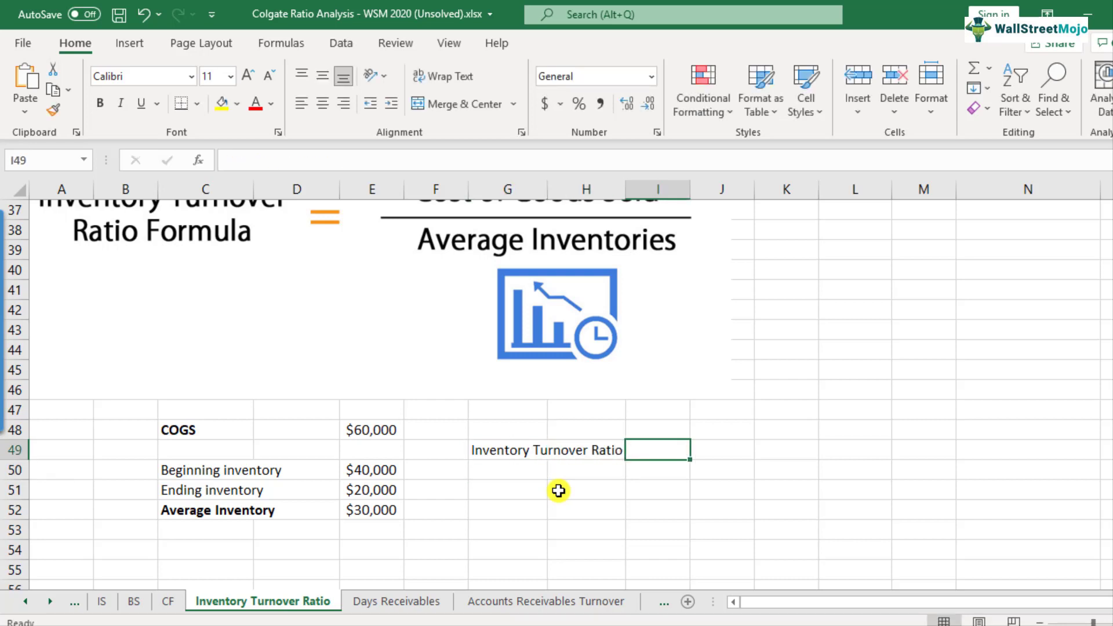
text(=)
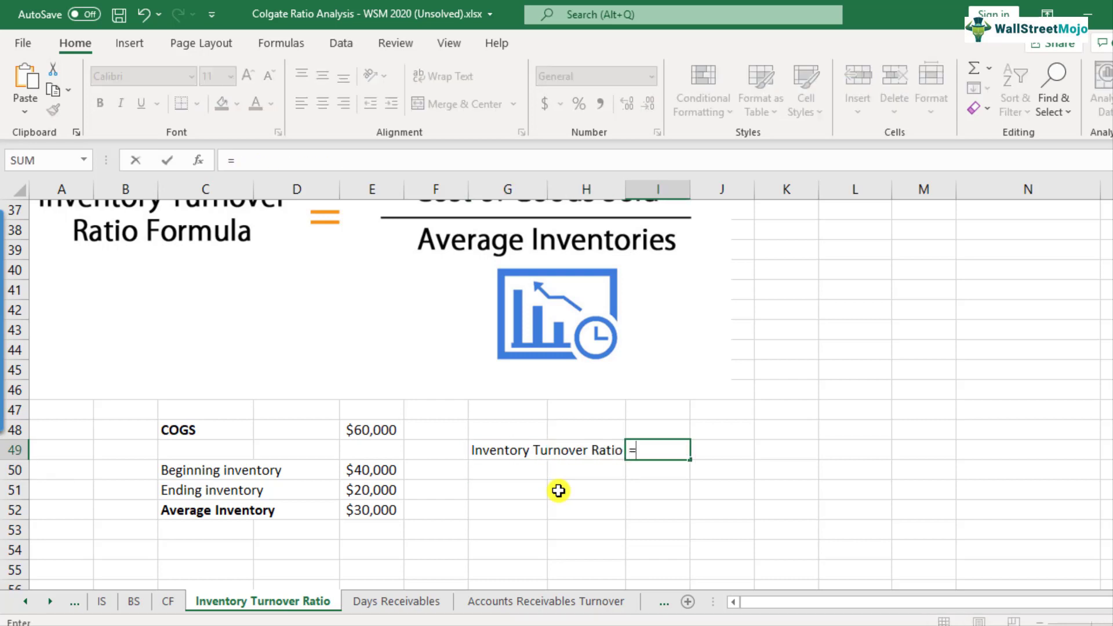
click(363, 435)
text(/)
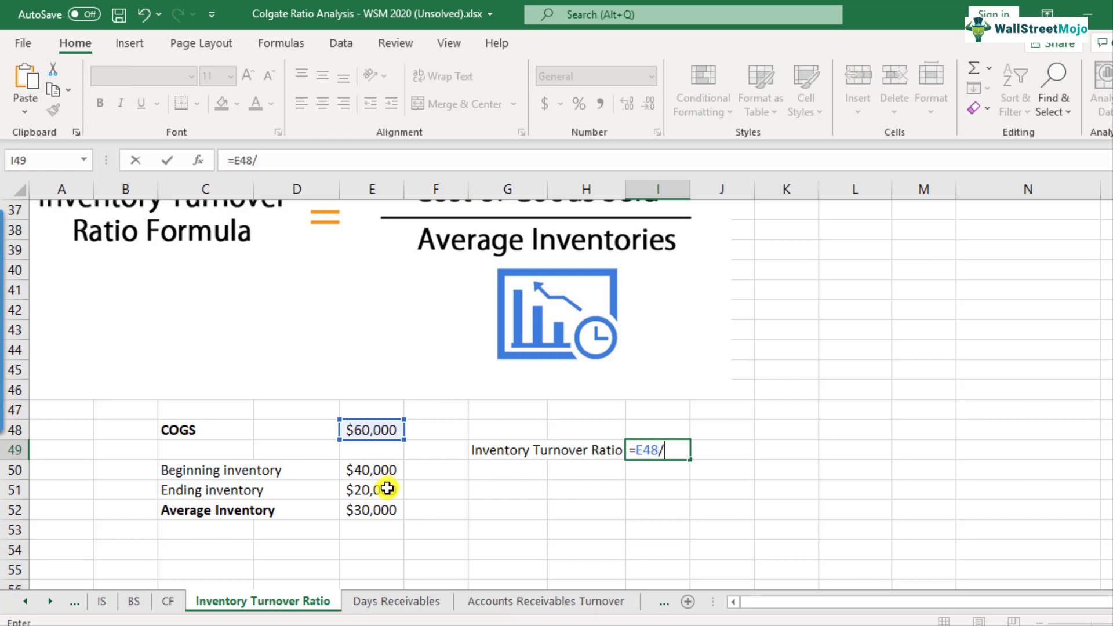
click(371, 519)
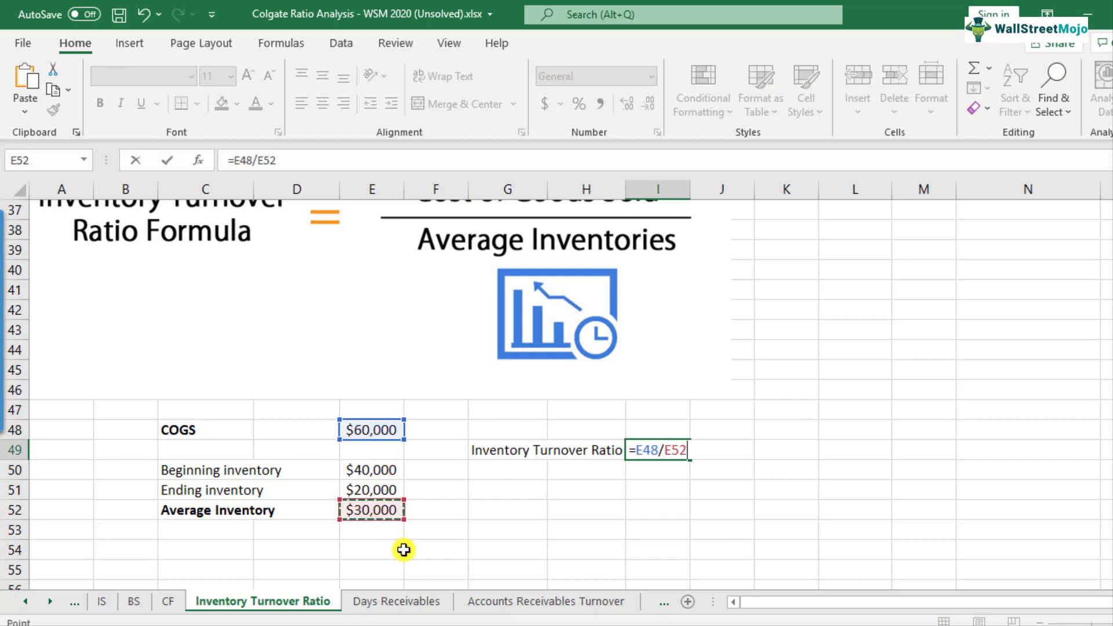
key(Return)
key(Up)
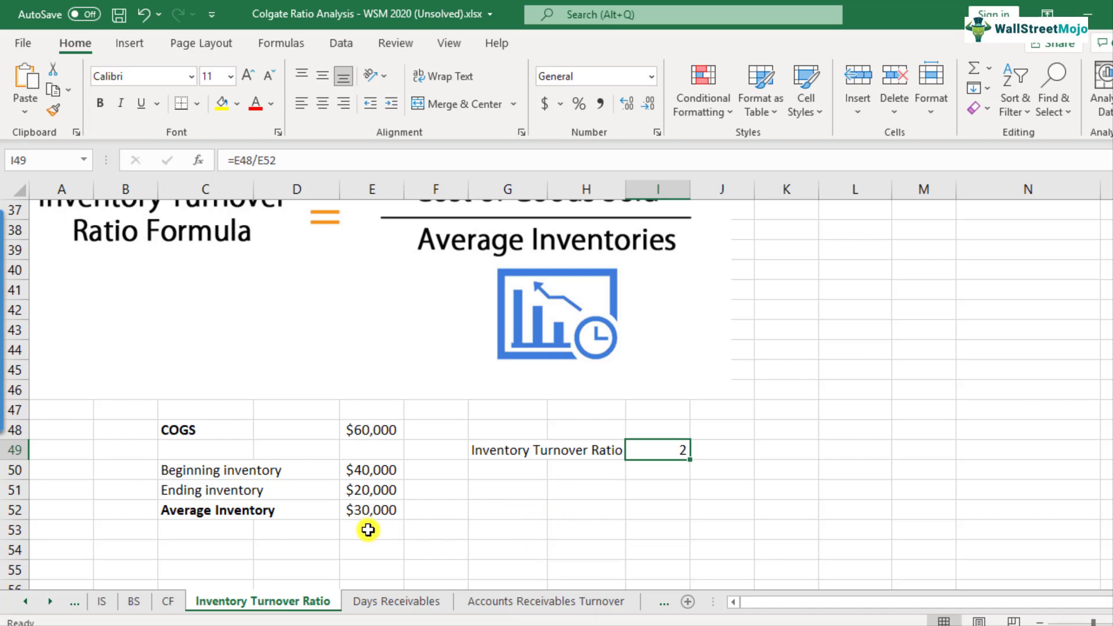
- Review the ratio formula in I49 together with its COGS and average inventory inputs in E48 and E52
click(377, 514)
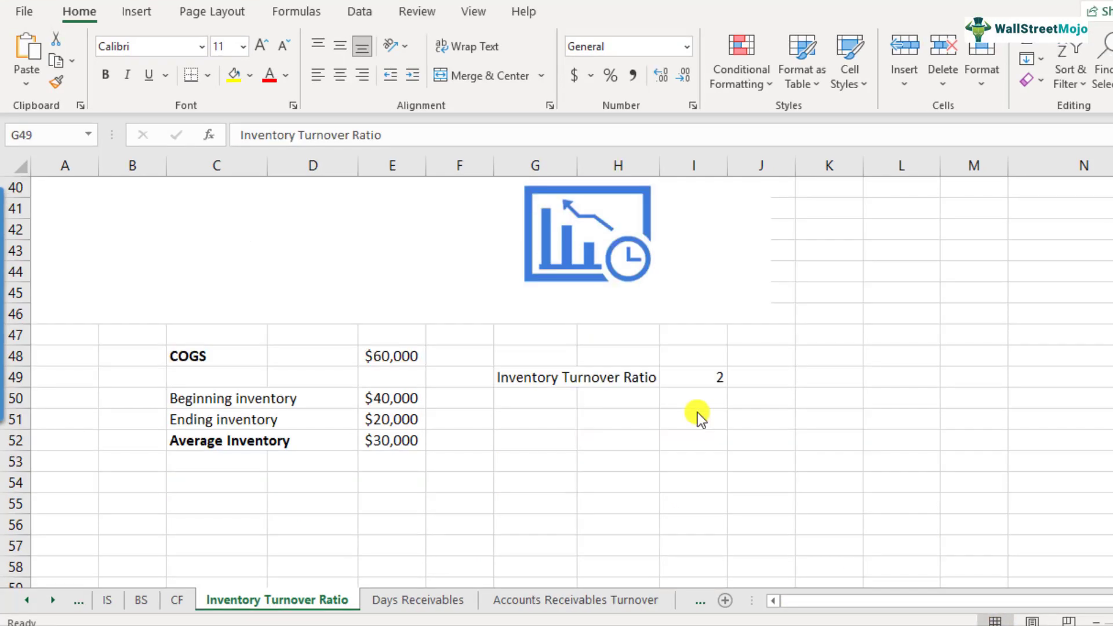
click(707, 380)
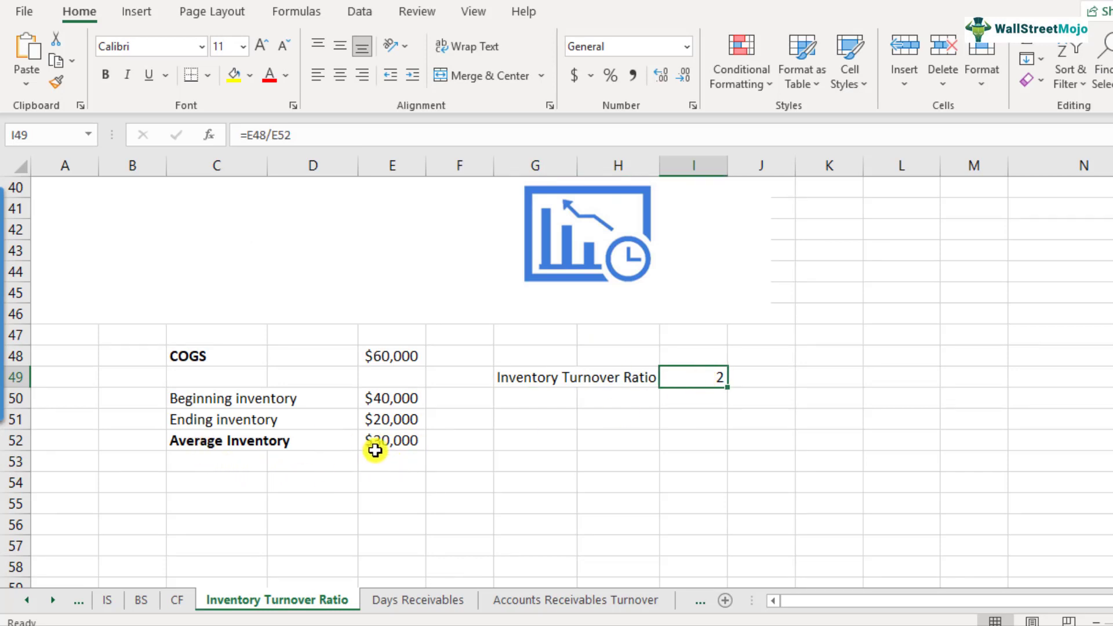
click(398, 445)
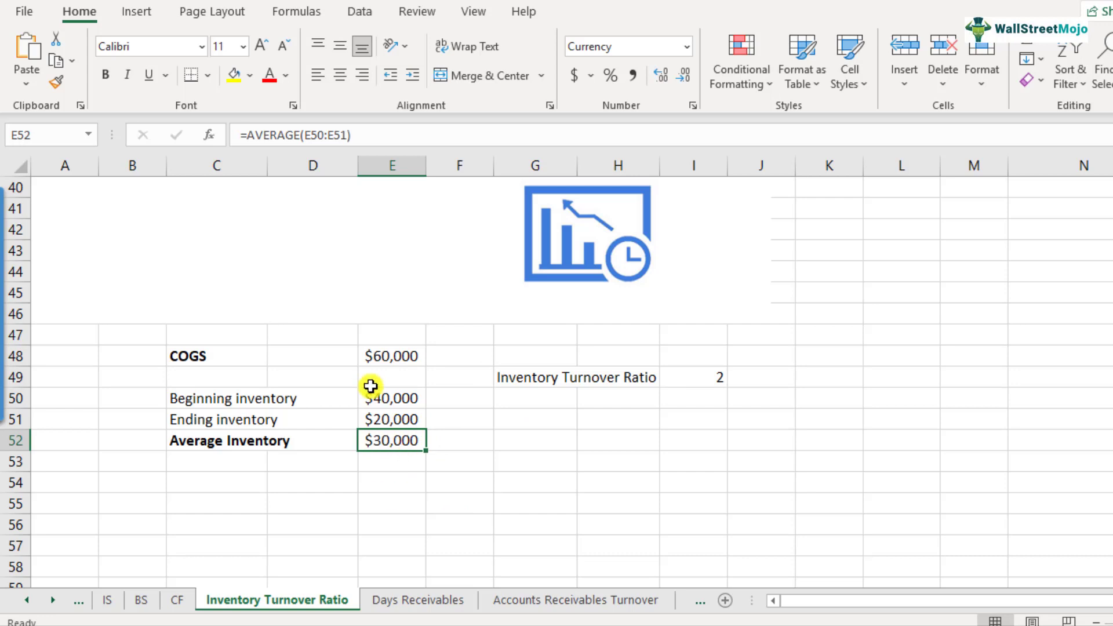
click(235, 355)
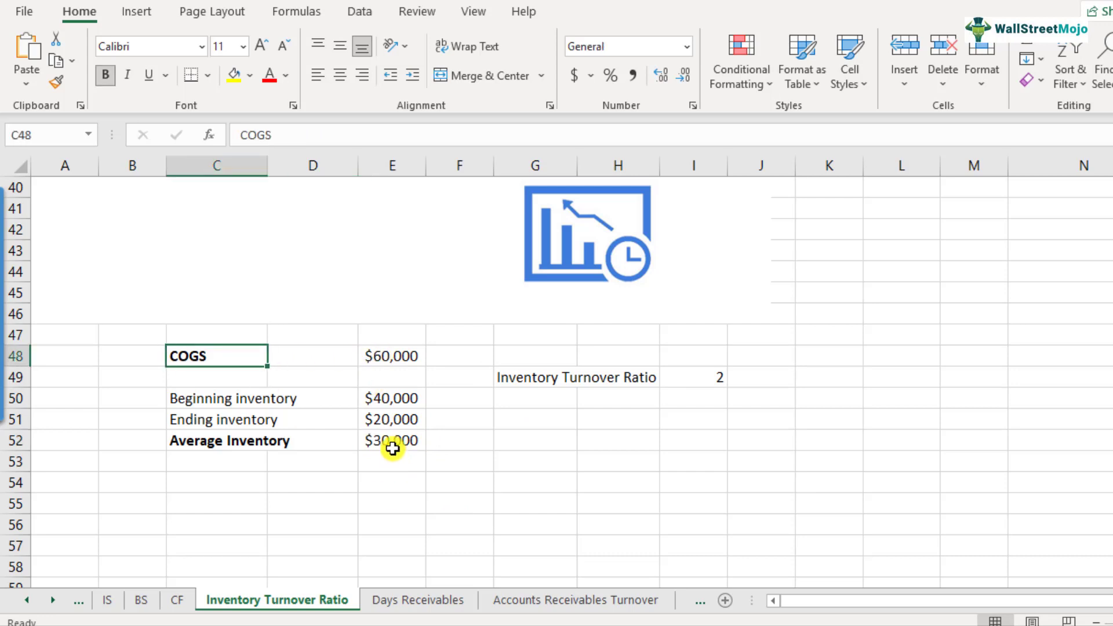
click(404, 356)
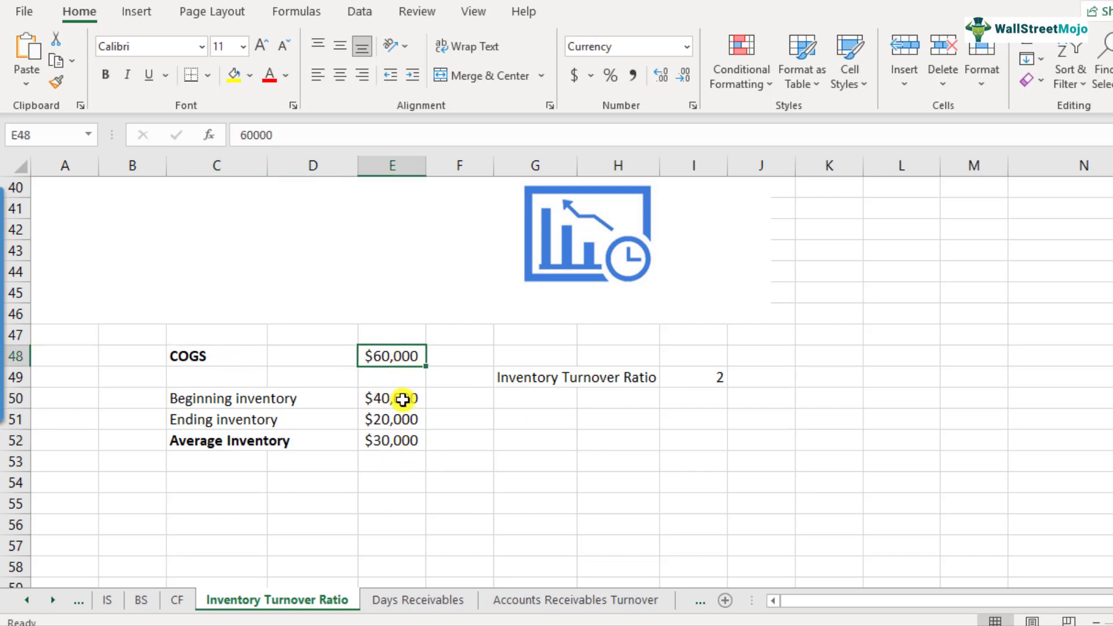
click(400, 448)
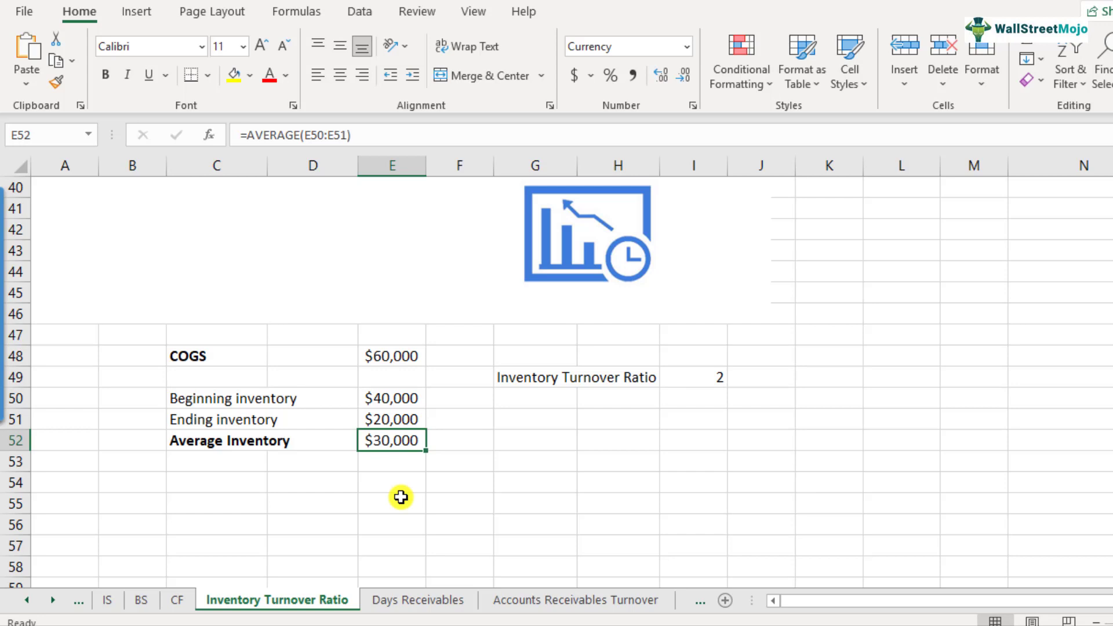
click(395, 359)
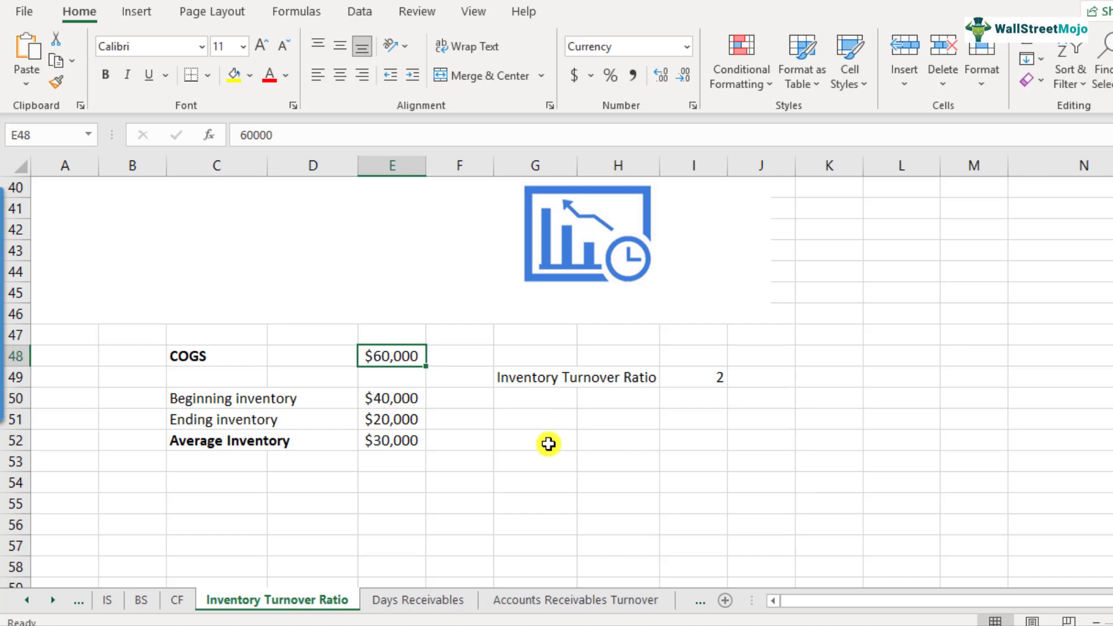
click(703, 385)
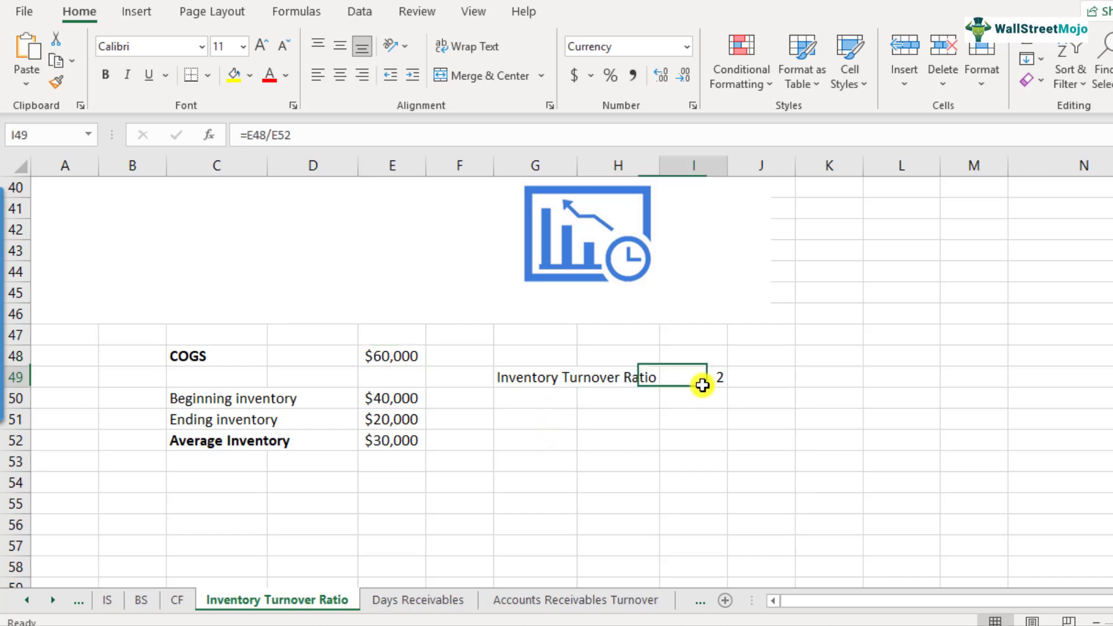
click(785, 385)
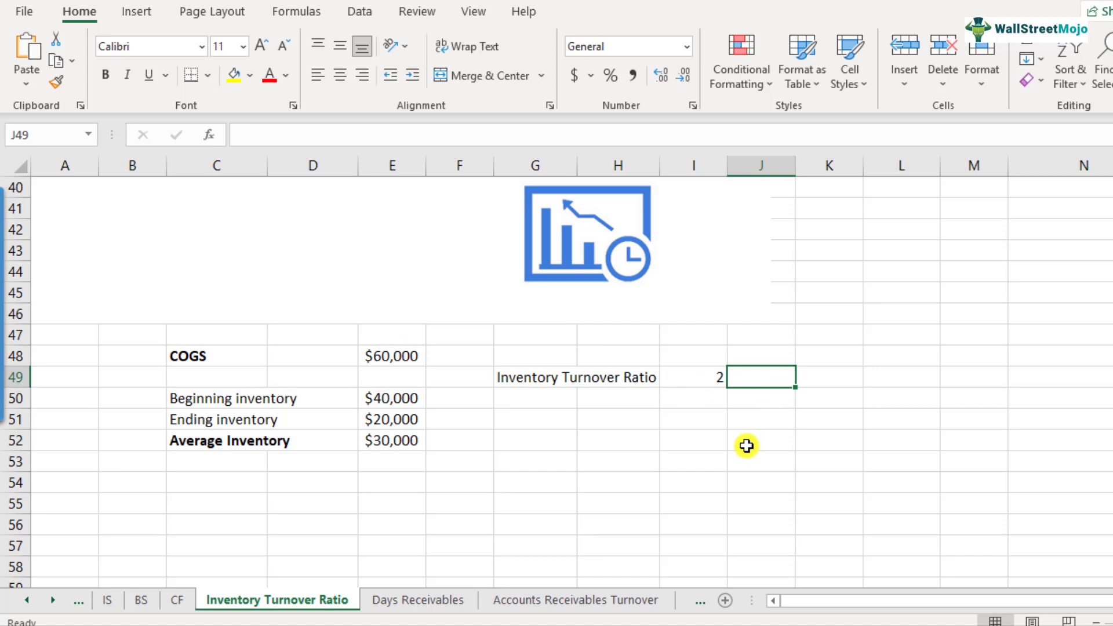
click(542, 419)
text(Industry)
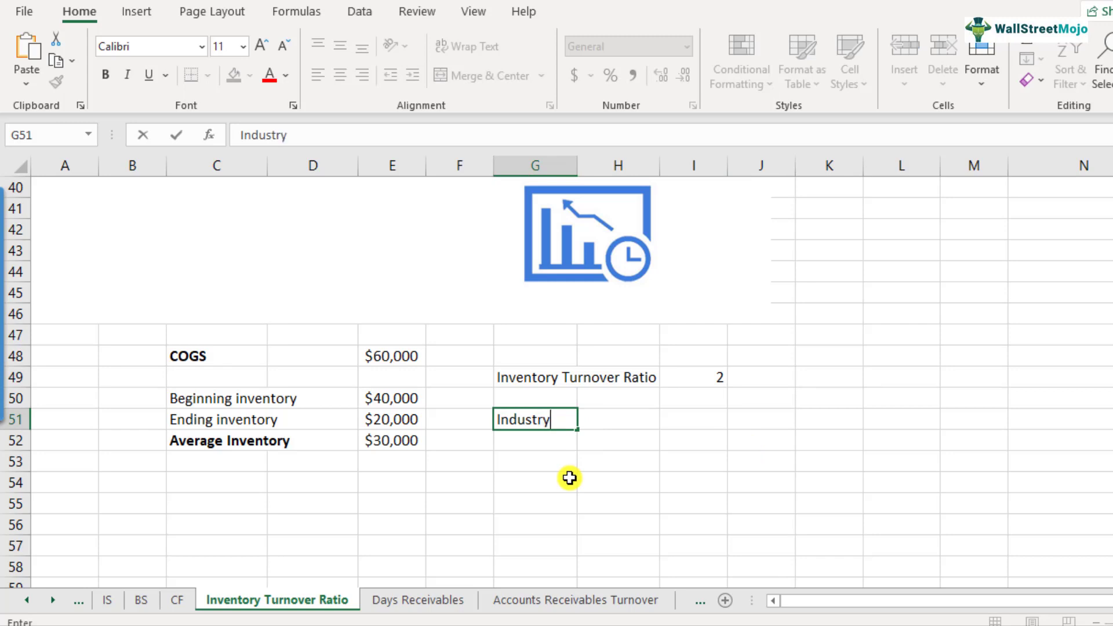
key(Return)
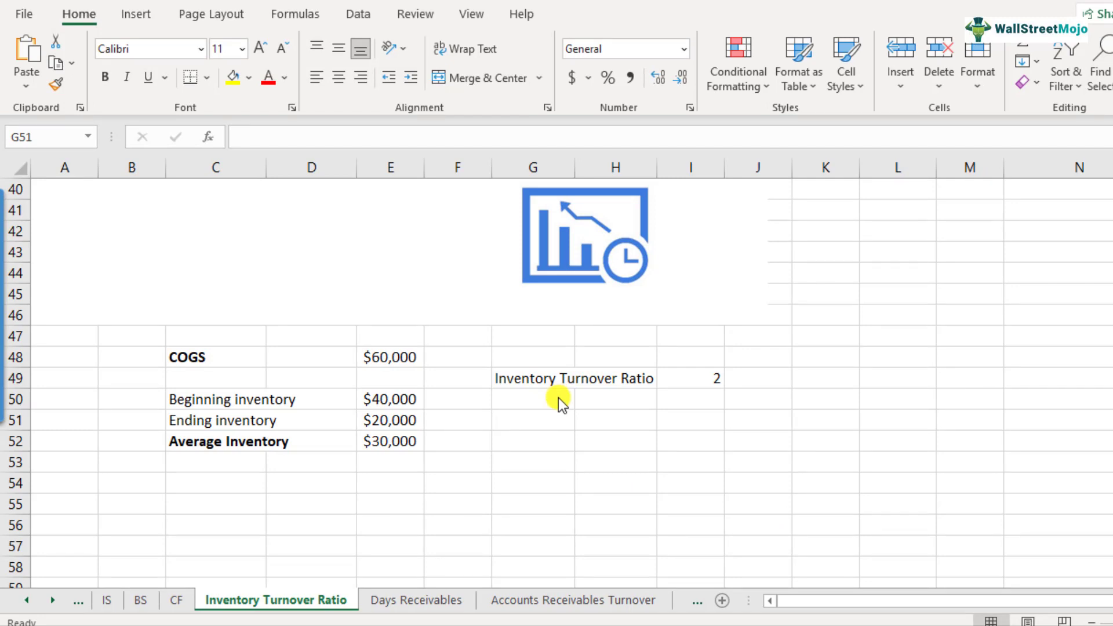
click(698, 383)
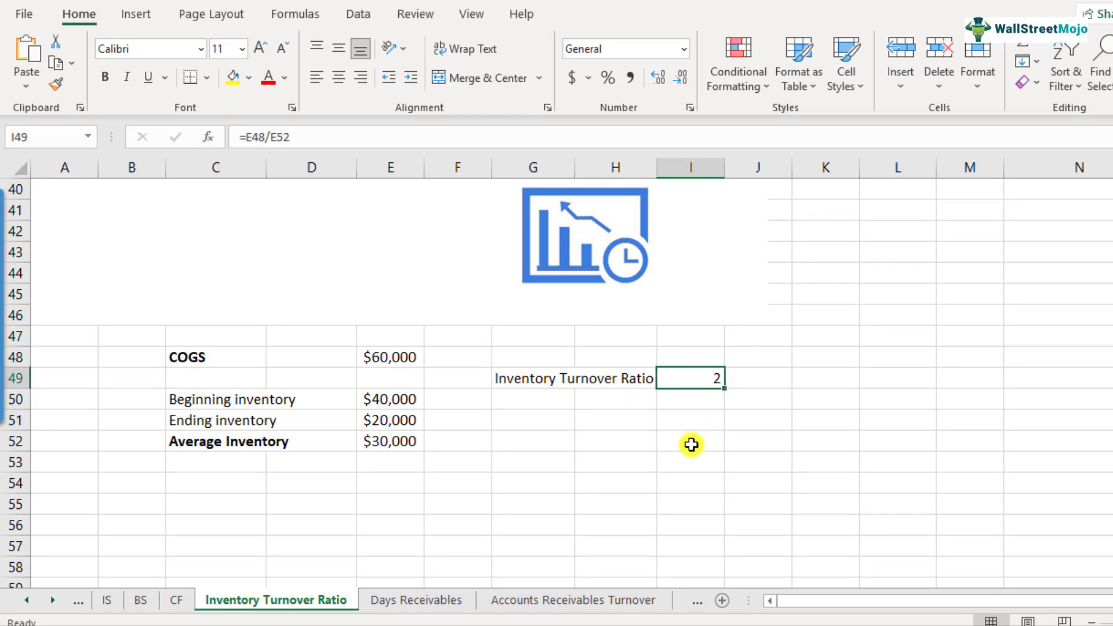
- Enter the industry labels Retail in G51 and Merchandising in G52
click(530, 423)
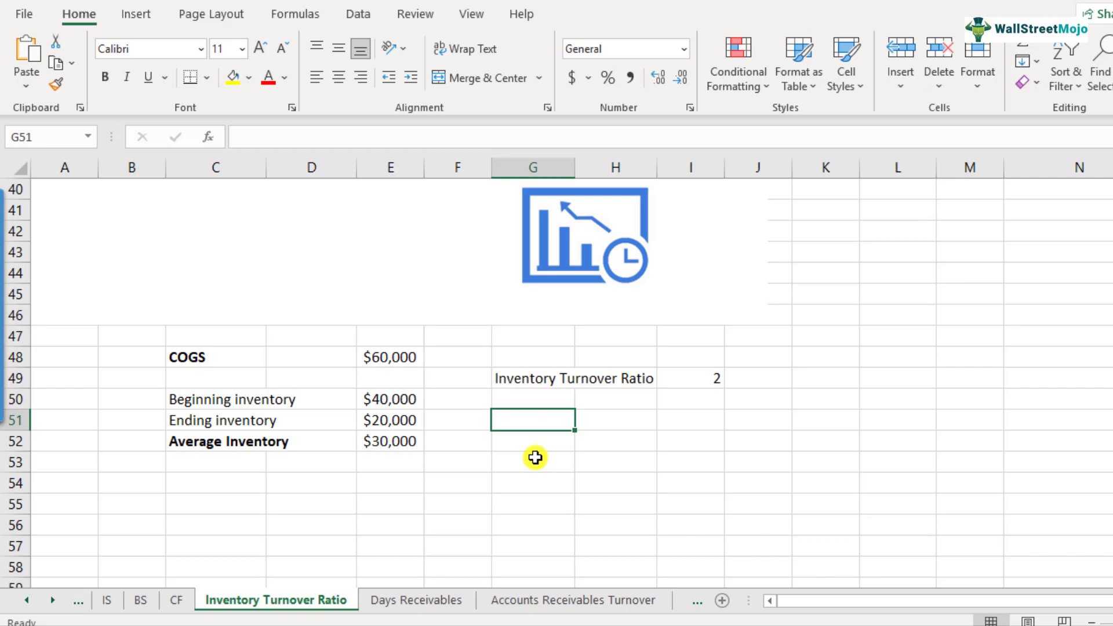
text(Retail)
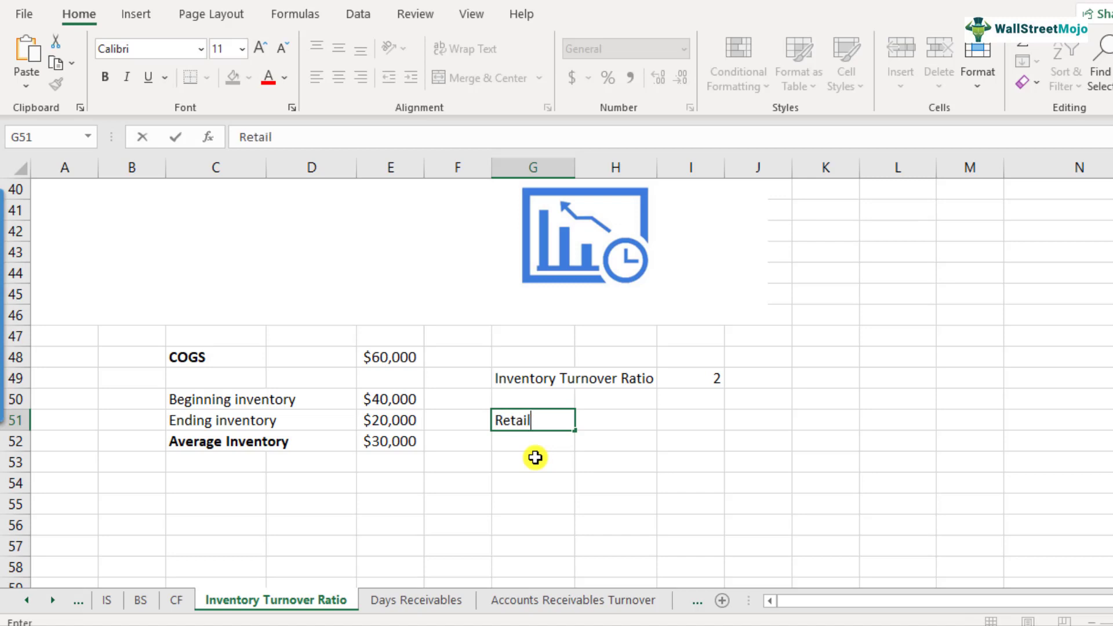
key(Return)
text(Merc)
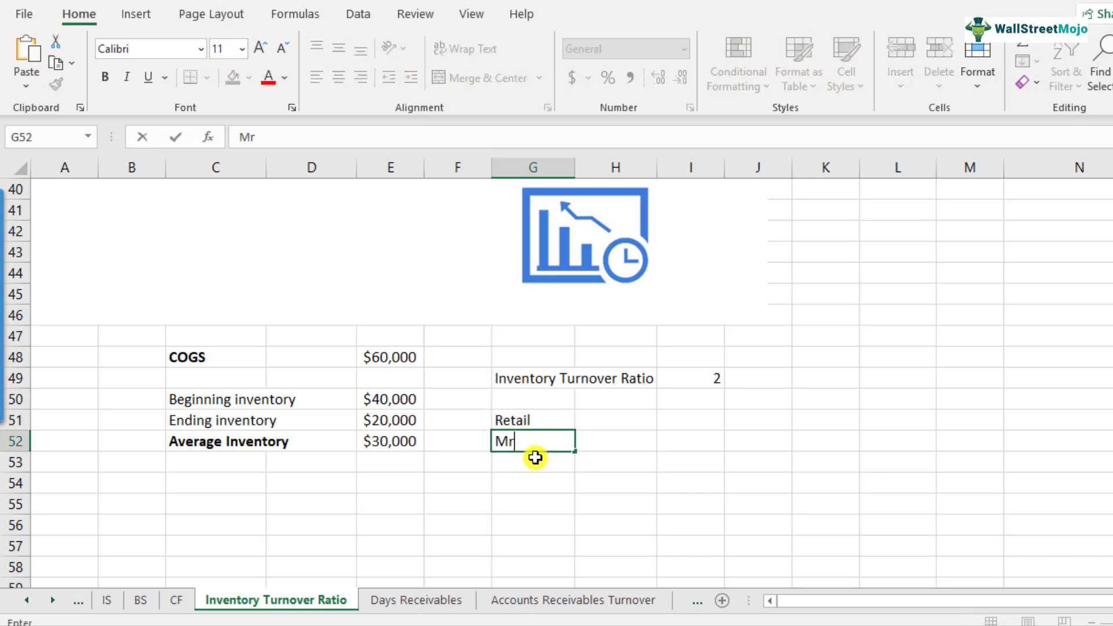
text(handising)
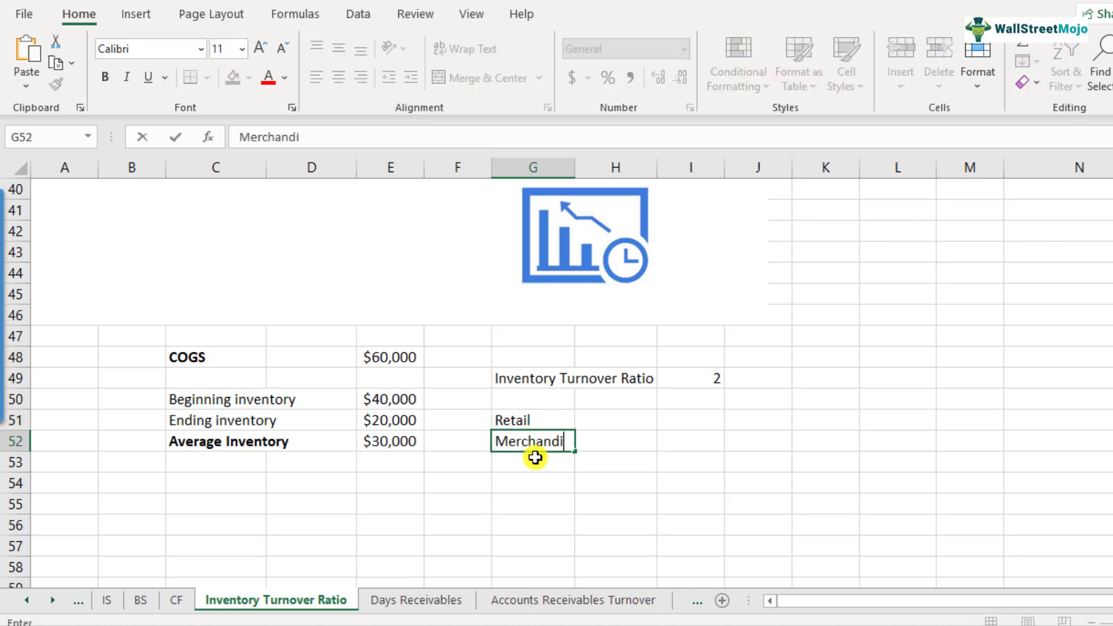
key(Return)
- Select cell I51 in the Retail row, in the same column as the computed ratio
key(Up)
key(Up)
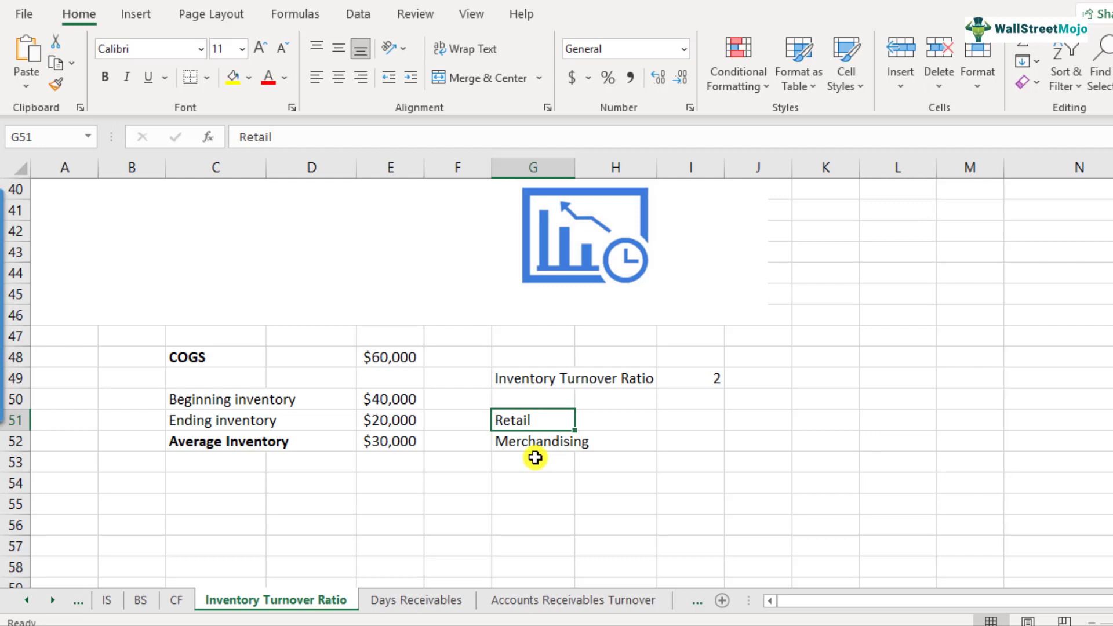
key(Down)
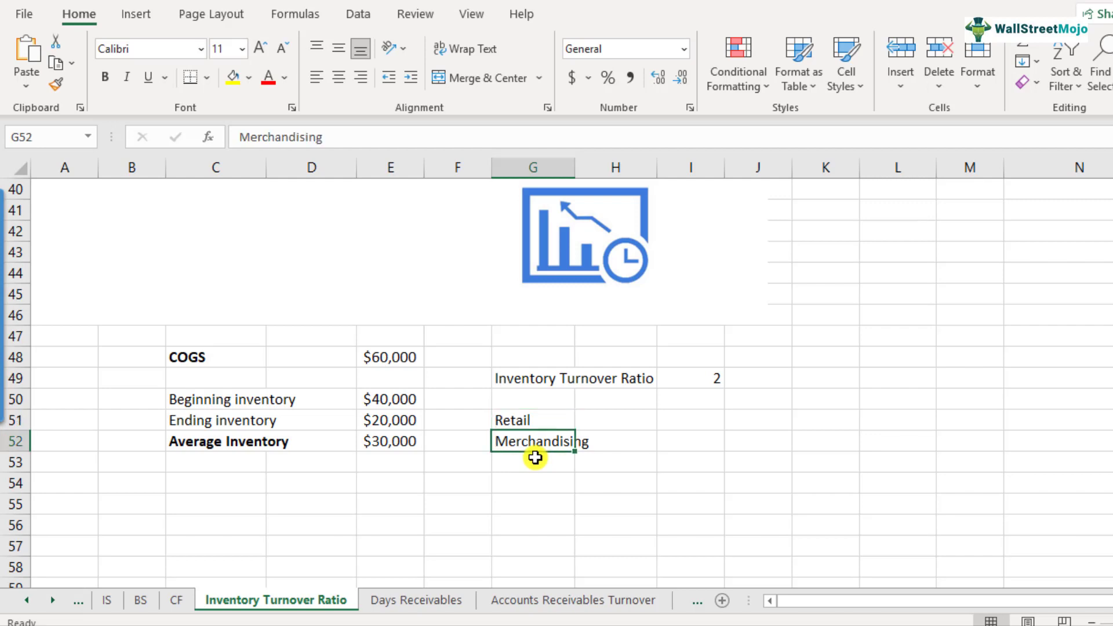
key(Up)
key(Right)
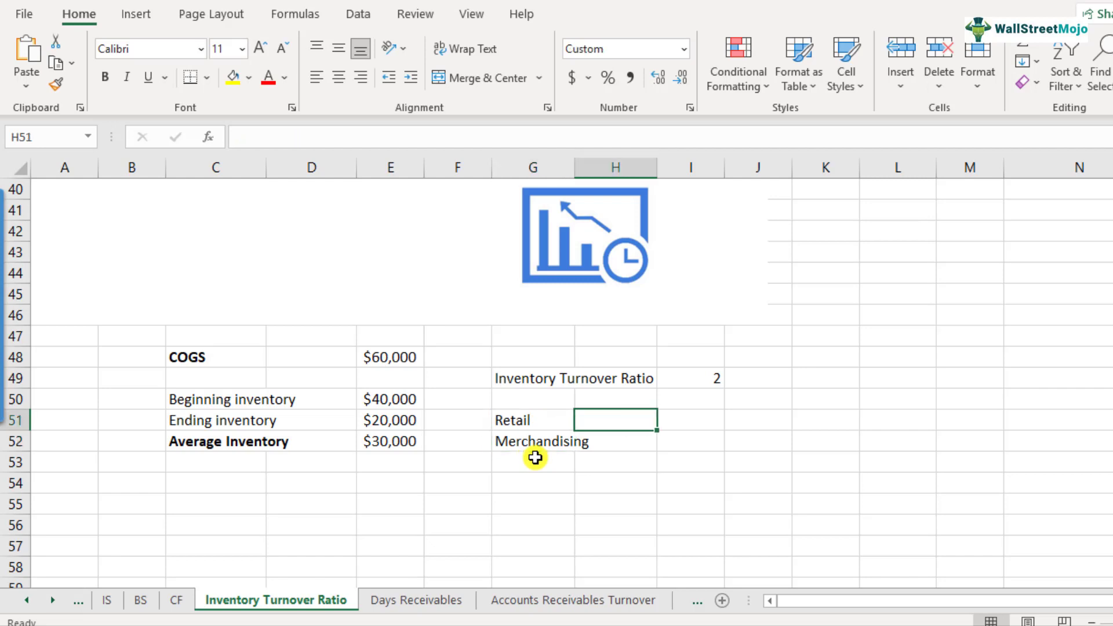
key(Right)
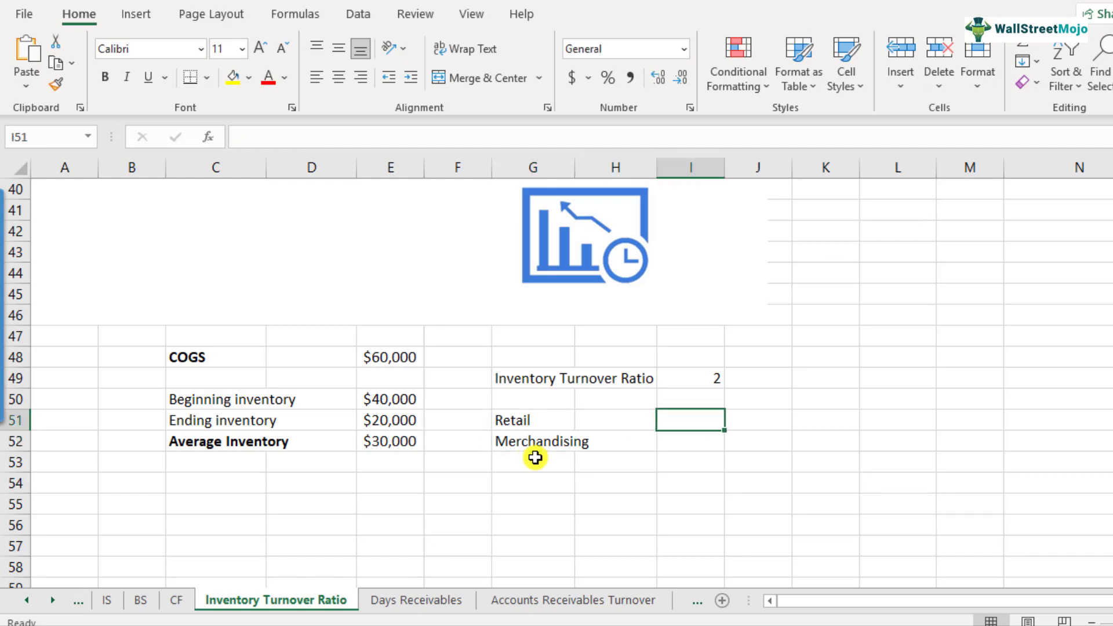
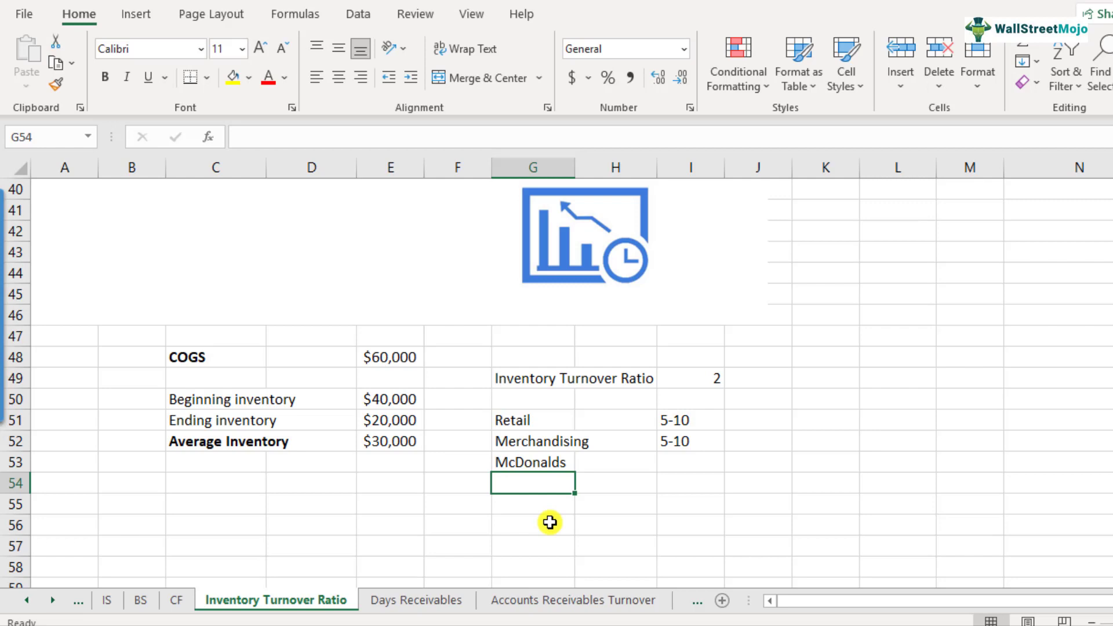
- Enter 300+ in I53 as the inventory turnover benchmark for McDonalds
key(Up)
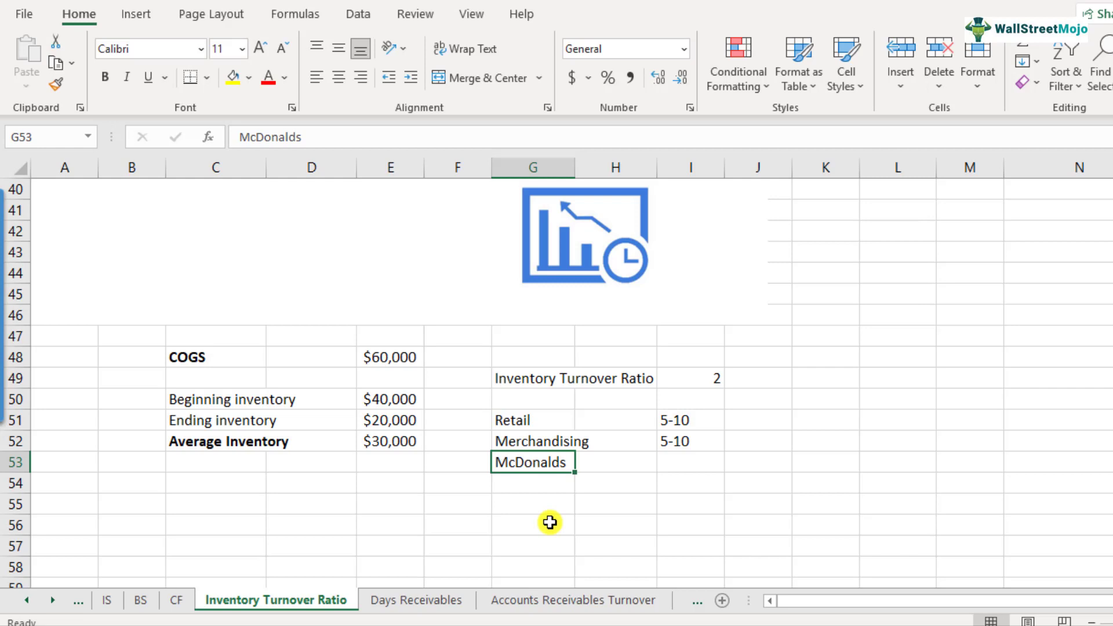
key(Right)
key(Right)
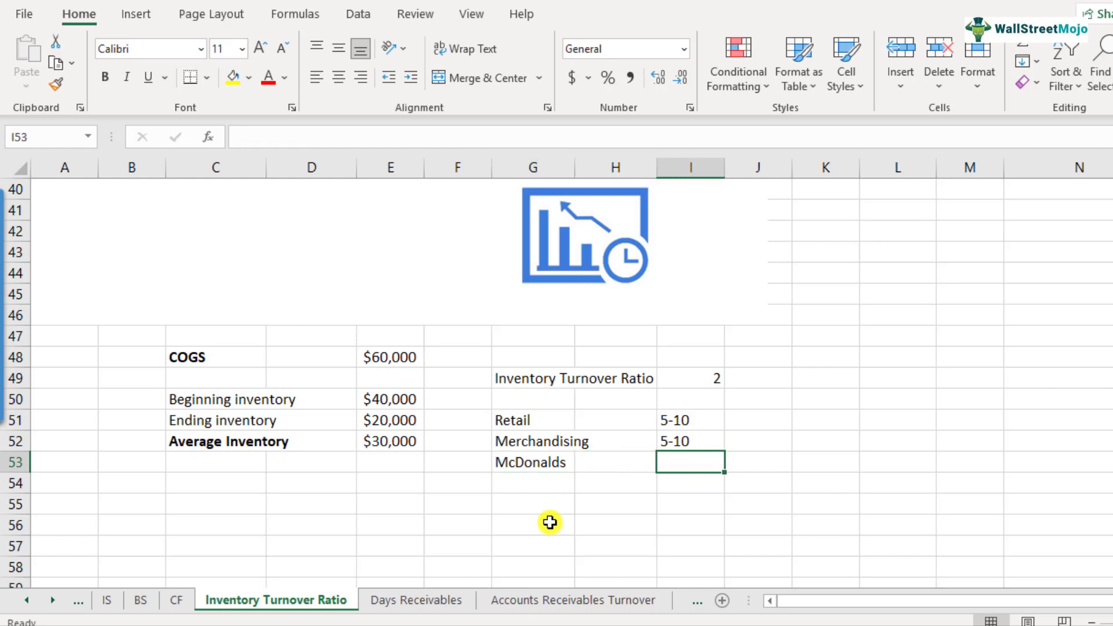
text(300+)
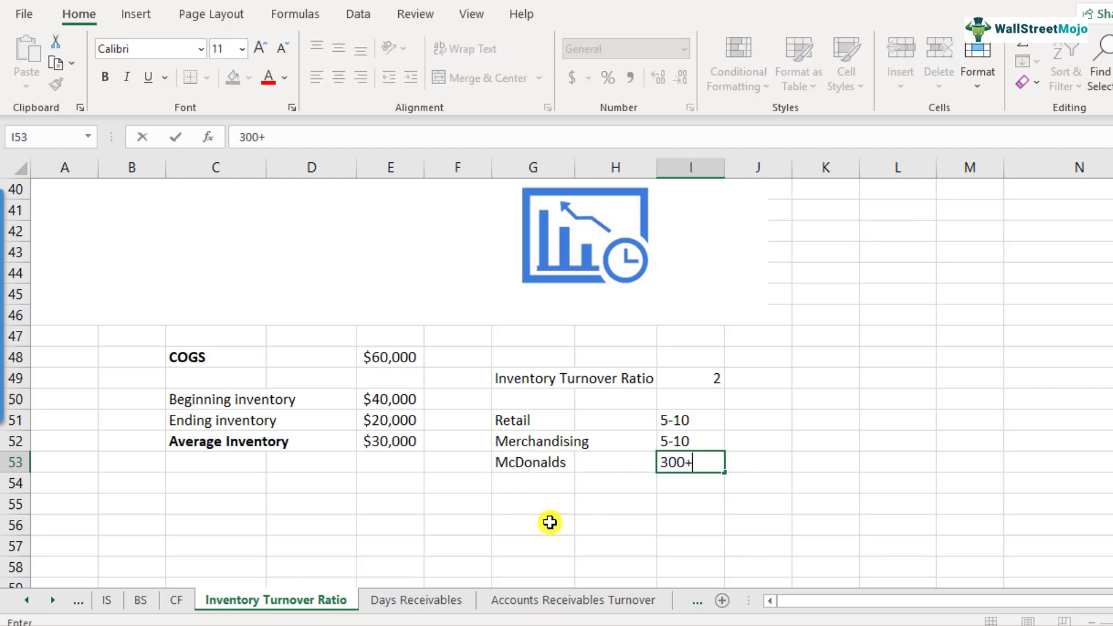
key(Return)
key(Up)
key(Left)
key(Left)
key(Right)
key(Right)
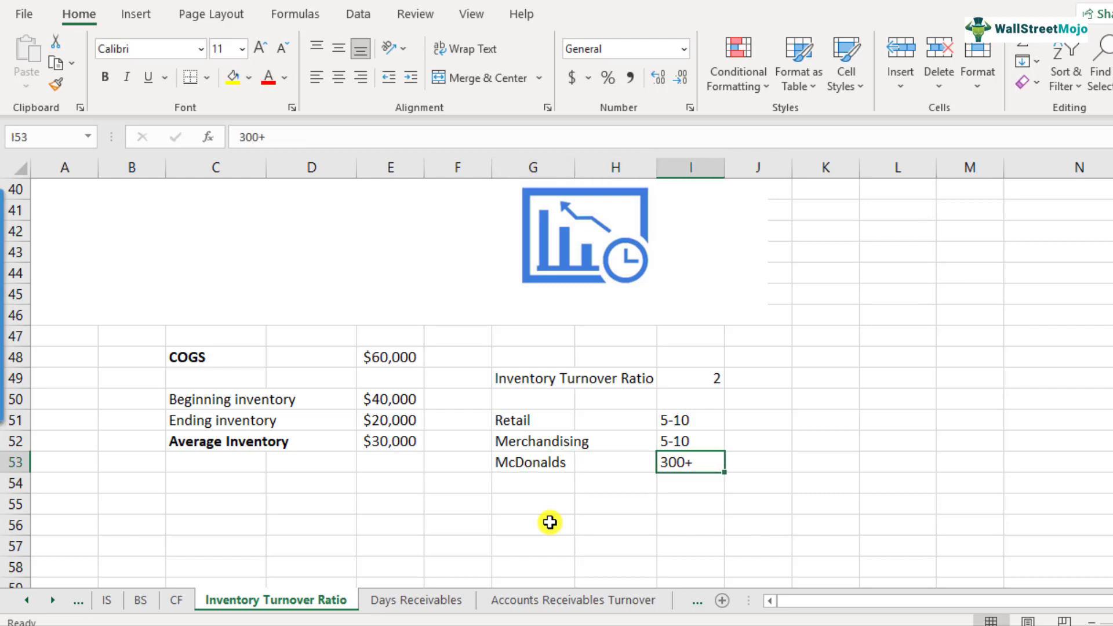
- Add the label Restaurants in G54, below McDonalds
key(Left)
key(Left)
key(Down)
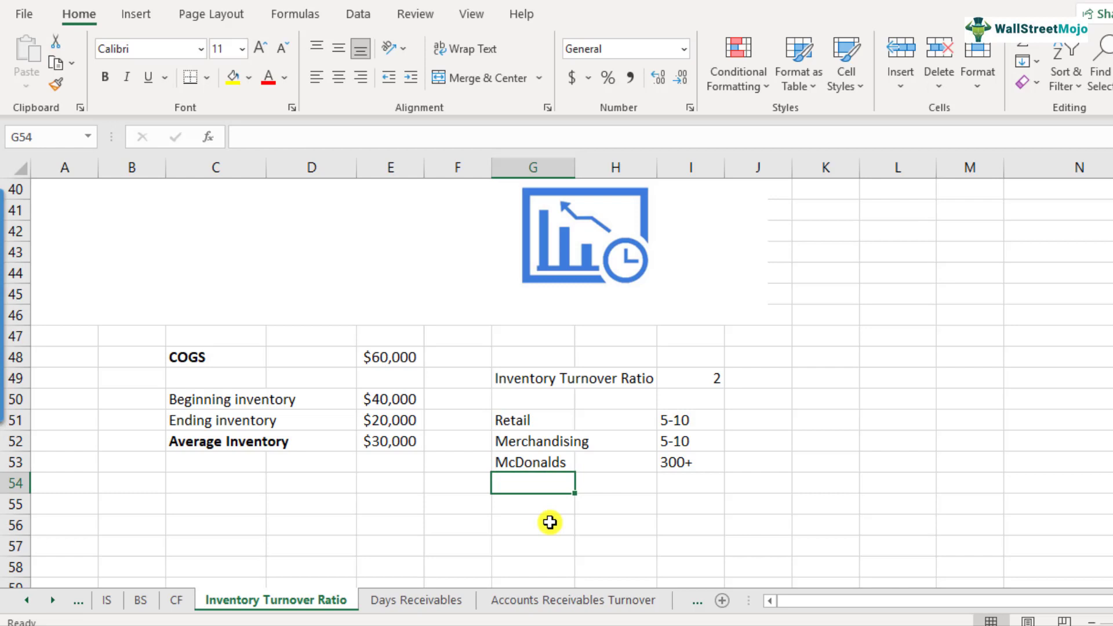
text(Restaurants)
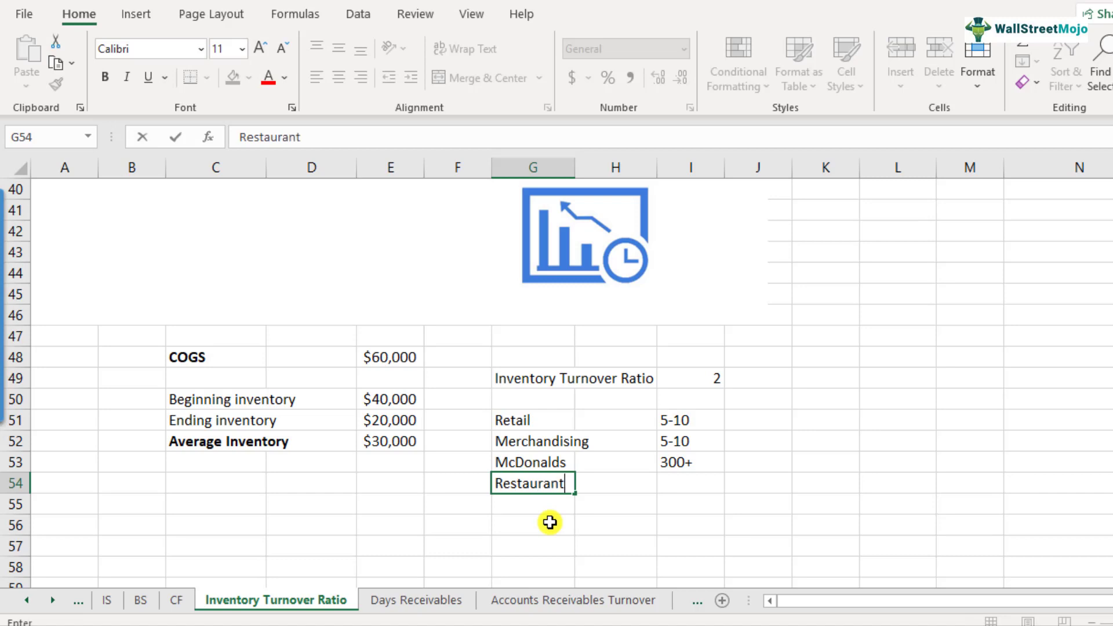
key(Return)
- Enter 20x in I54 as the inventory turnover benchmark for Restaurants
key(Up)
key(Right)
key(Right)
text(20)
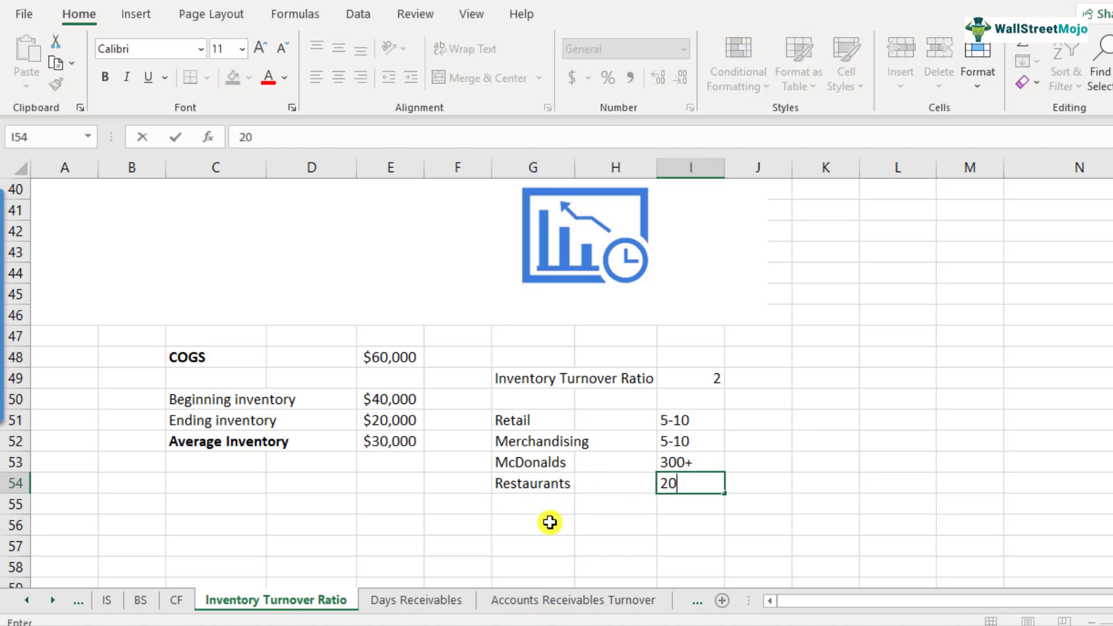
key(Return)
key(Up)
key(F2)
text(x)
key(Up)
- Compare the industry benchmarks in I51:I54 with the computed inventory turnover ratio in I49
key(Up)
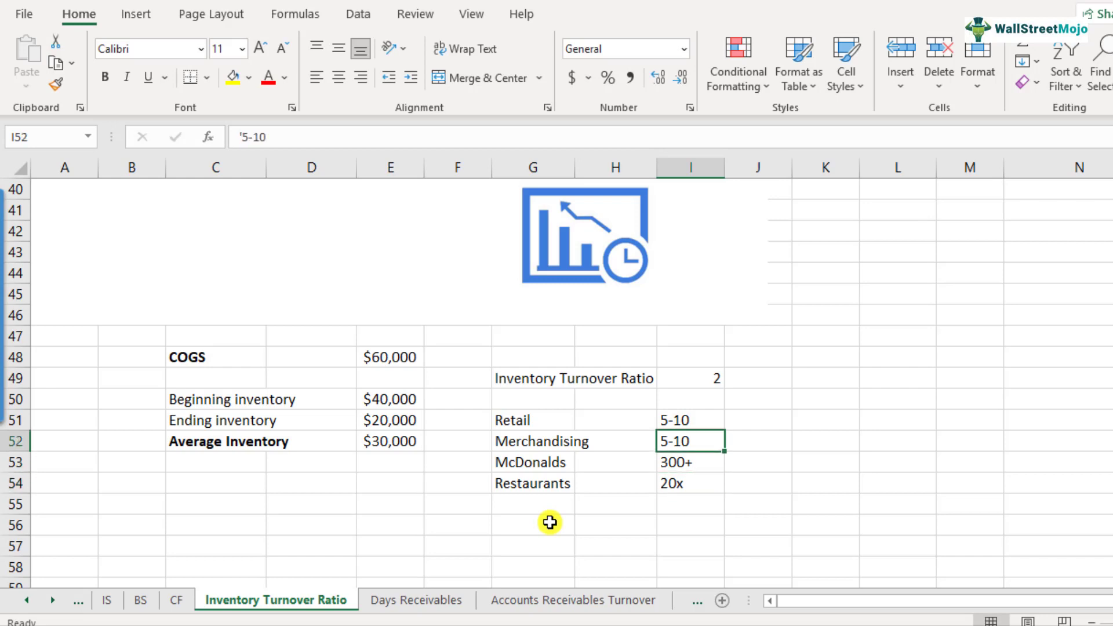
key(Up)
key(Down)
key(Down)
key(Down)
key(Down)
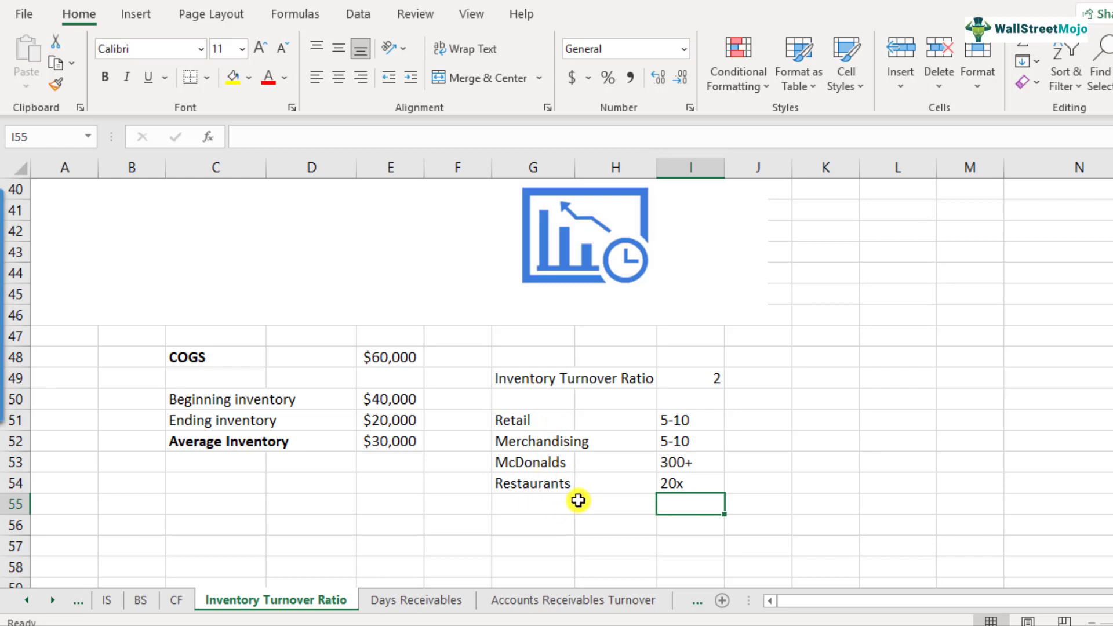
scroll(566, 503, down, 1)
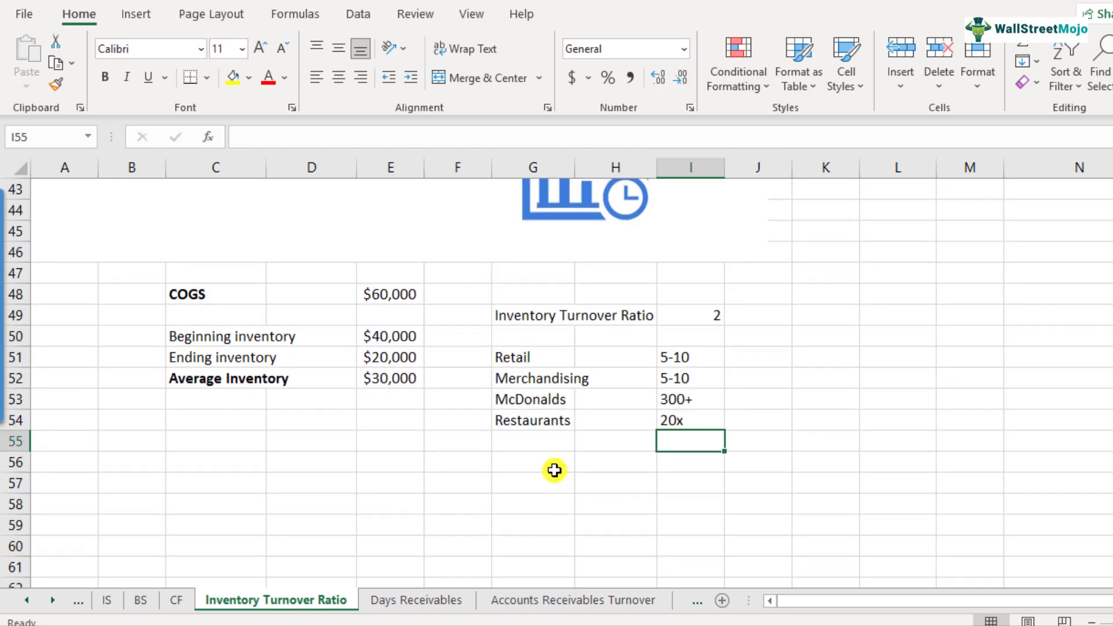
click(554, 468)
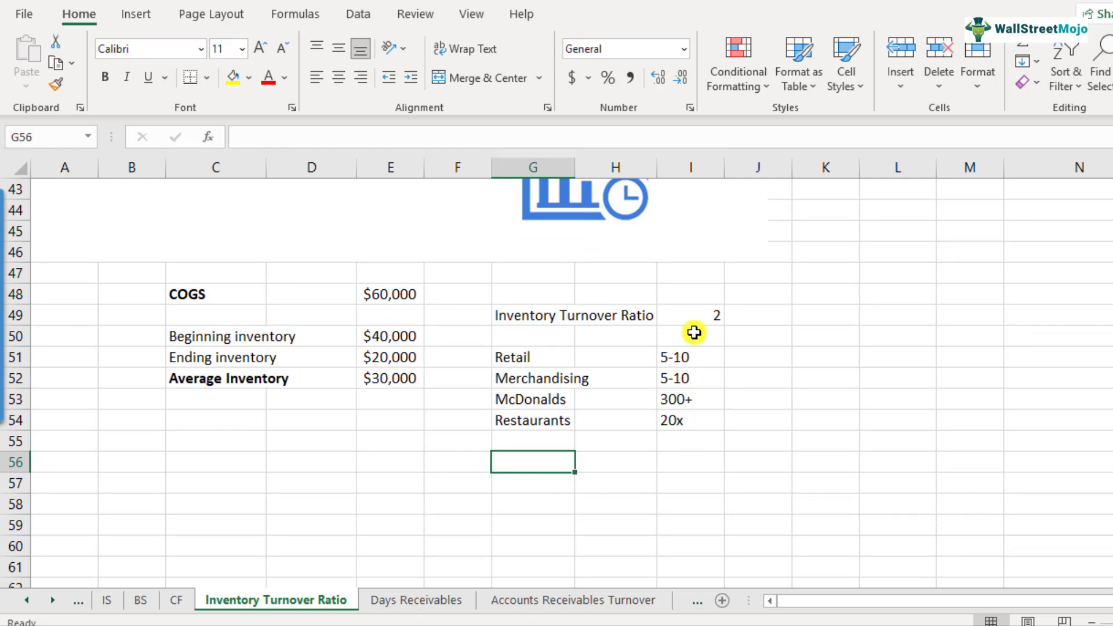
click(712, 318)
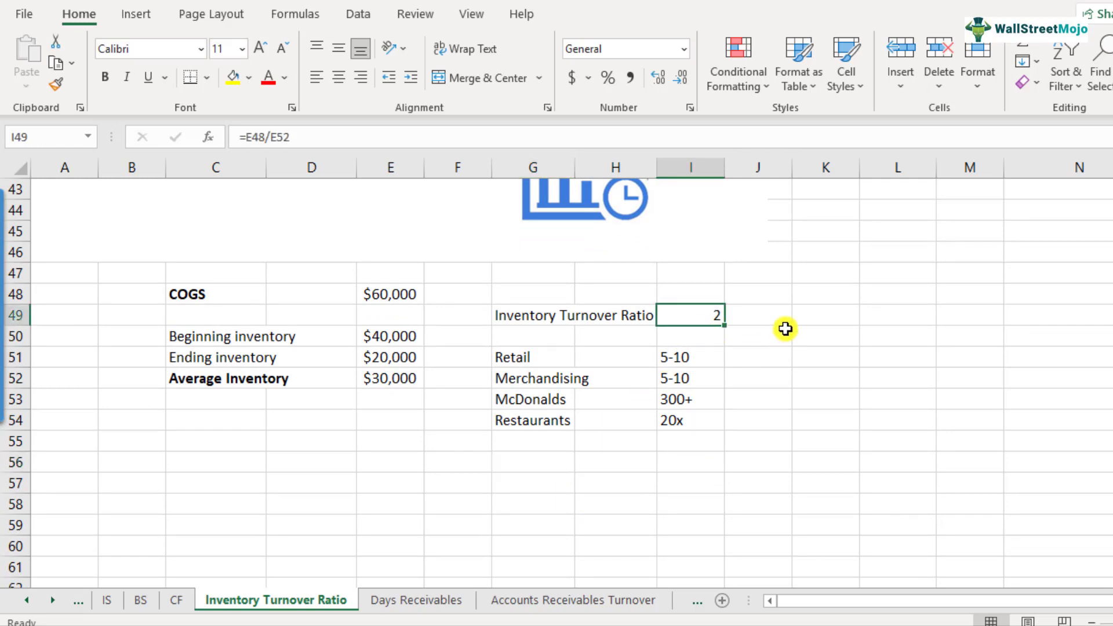
click(530, 463)
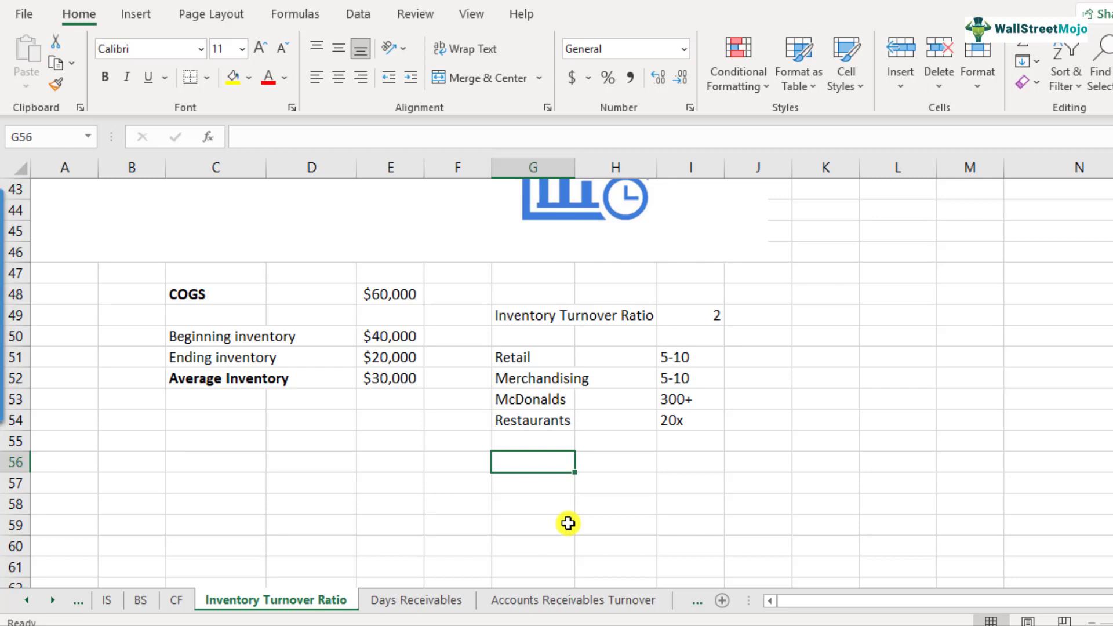
text(Manfuca)
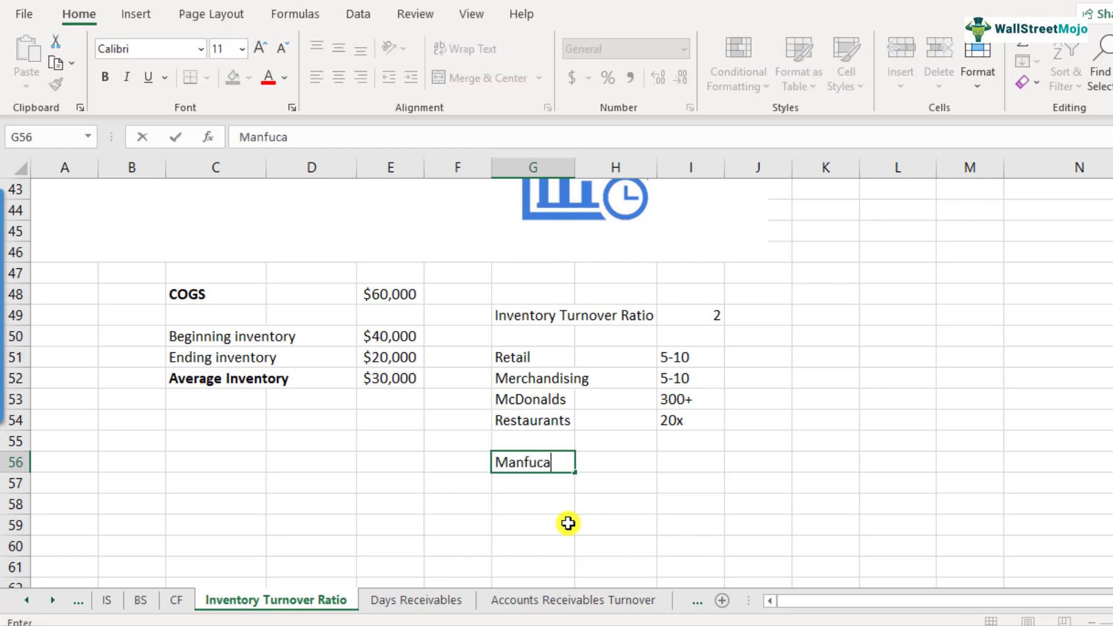
key(BackSpace)
key(BackSpace)
key(Escape)
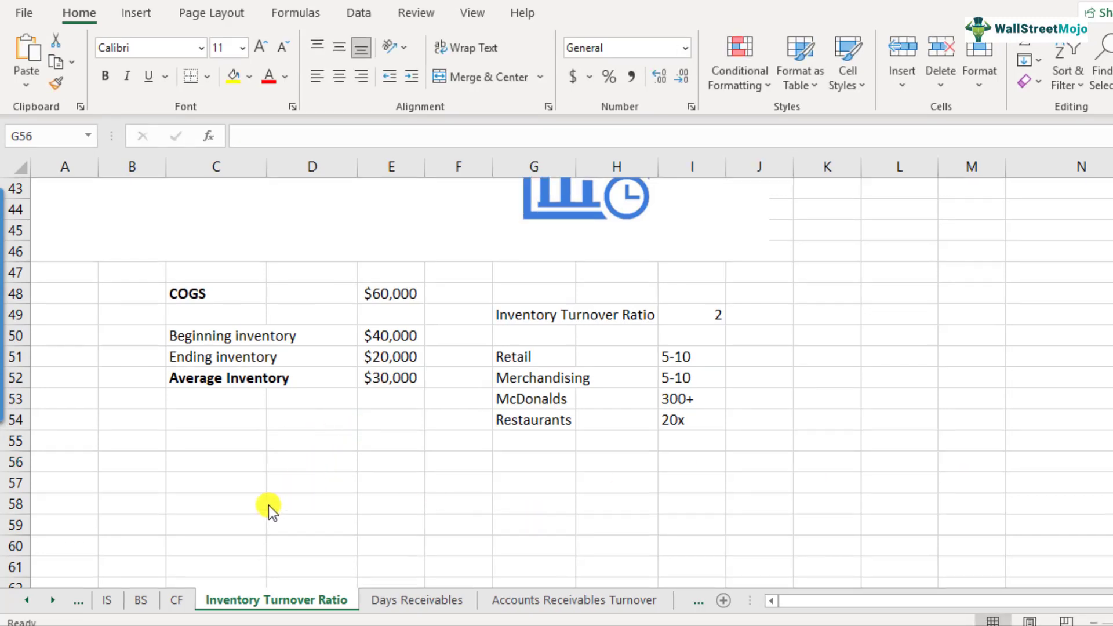
- Open the BS sheet and select cell D108, the Dec-17 Inventory Turnover cell in the Turnover Ratios section
click(141, 601)
click(63, 276)
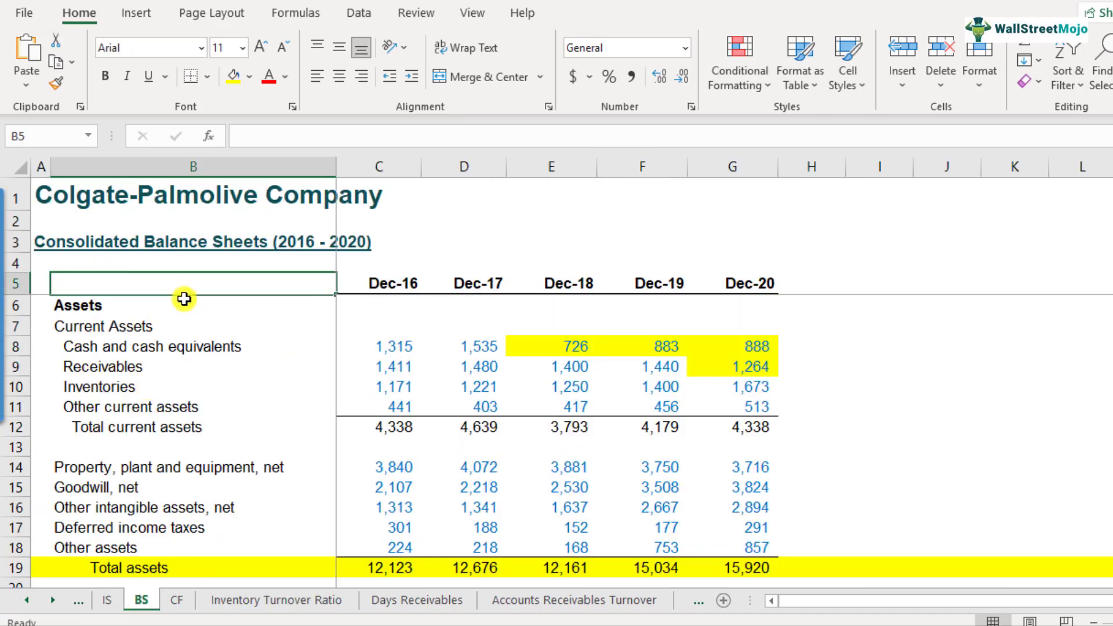
scroll(184, 298, down, 7)
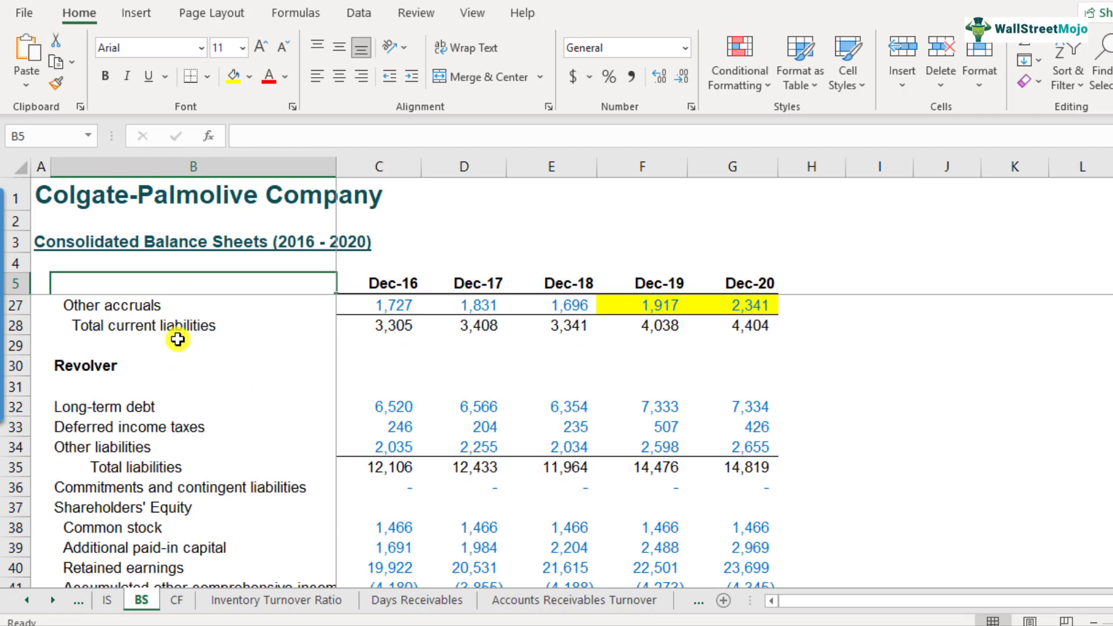
scroll(177, 339, down, 20)
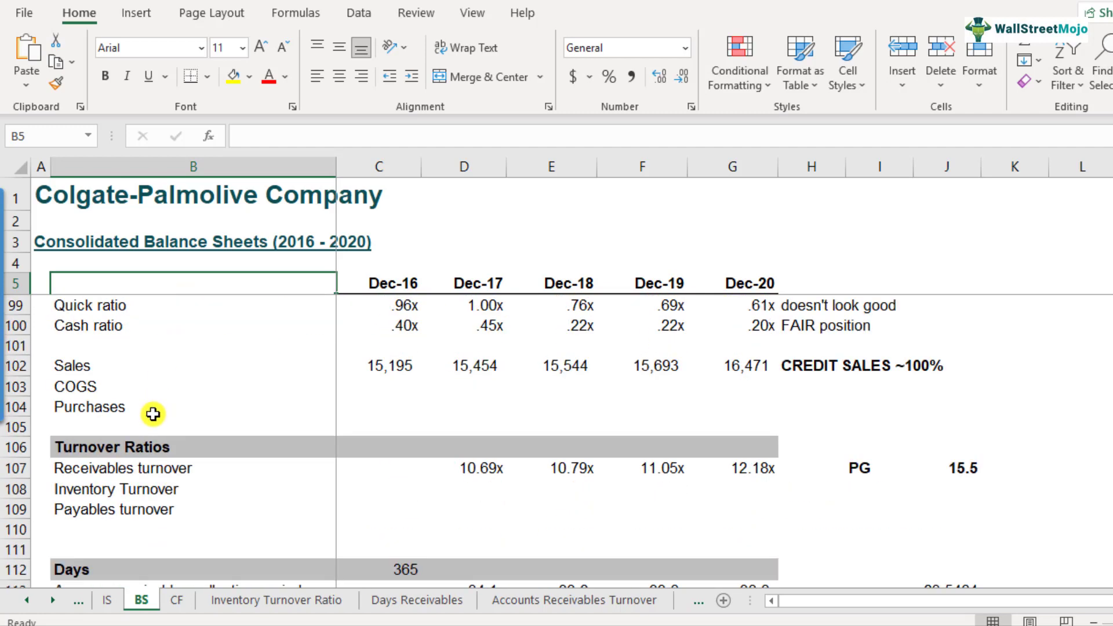
scroll(154, 414, down, 1)
click(15, 429)
click(178, 430)
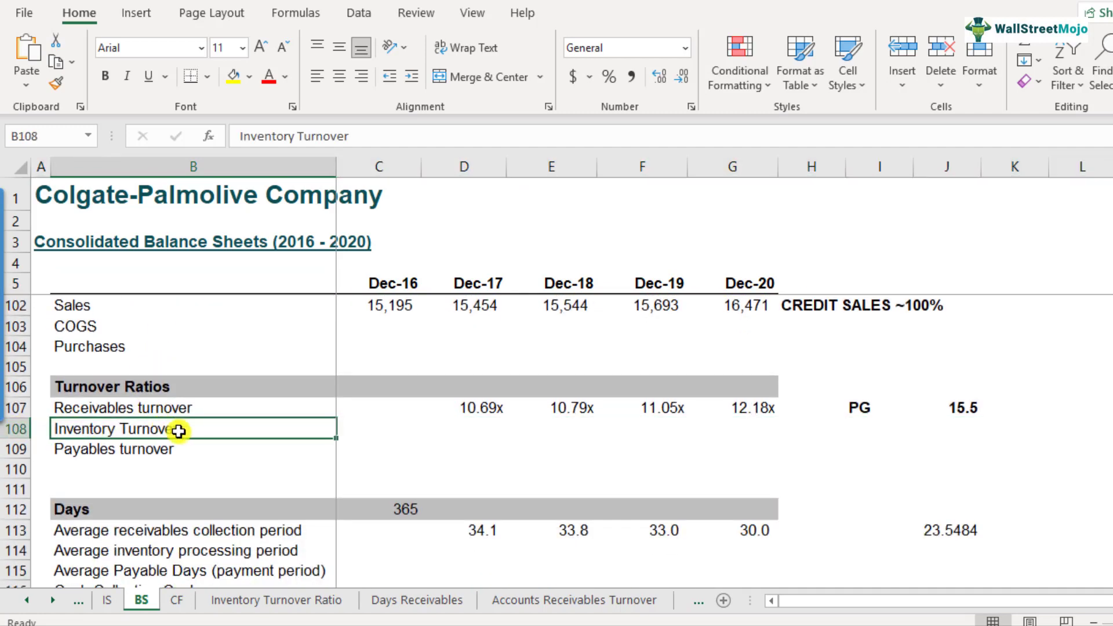
click(472, 438)
scroll(537, 500, up, 1)
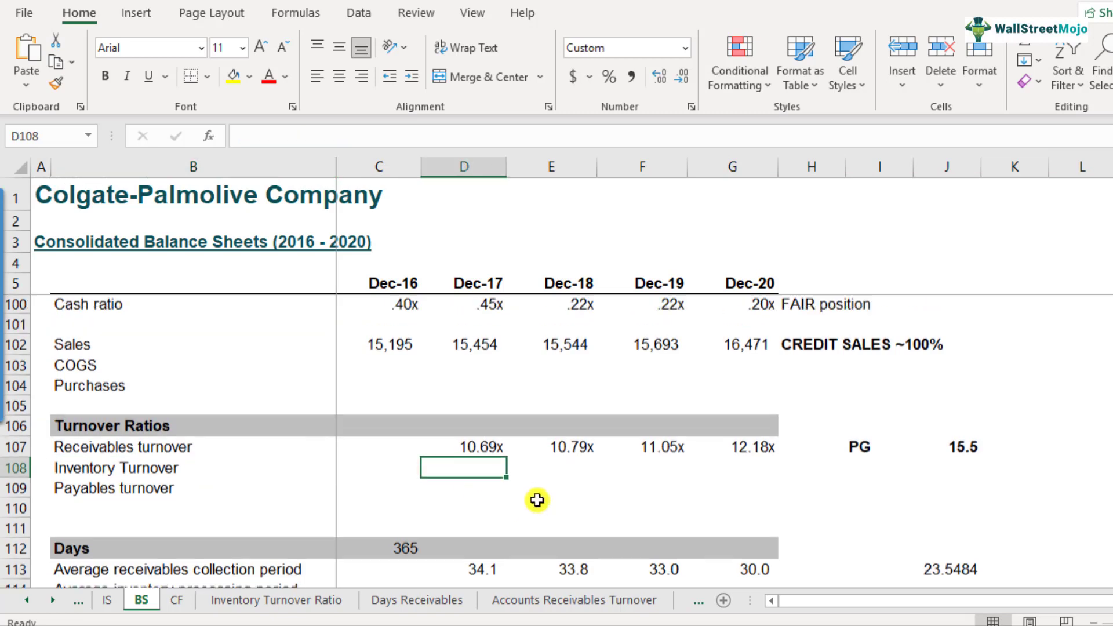
scroll(537, 500, up, 1)
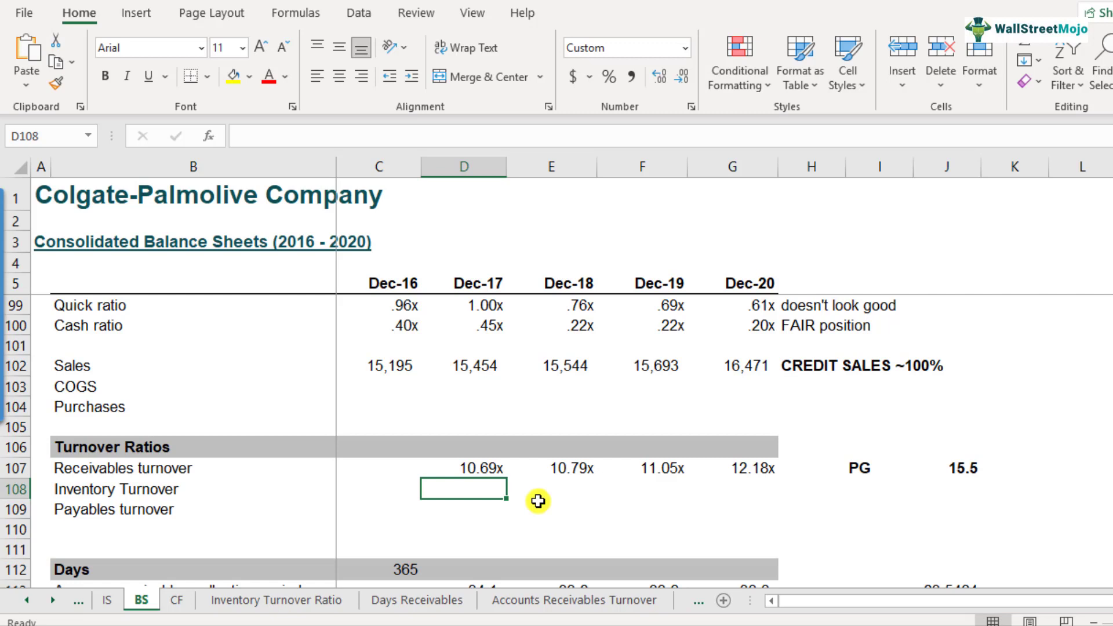
- Link the Dec-16 COGS cell C103 to the Dec-16 Cost of sales on the income statement with =IS!C7
click(87, 388)
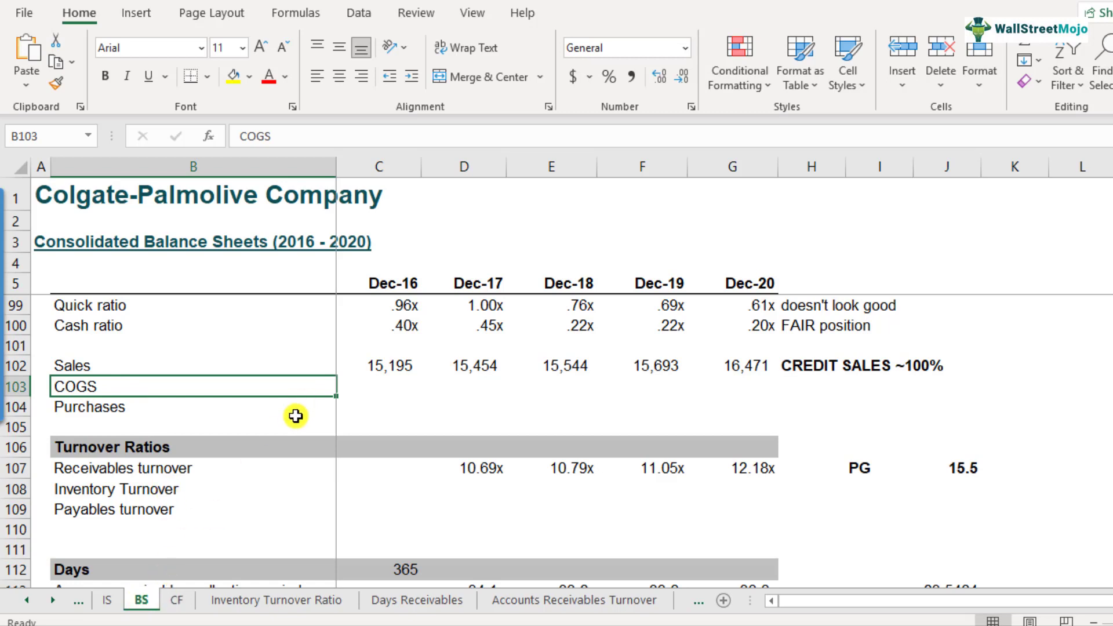
click(16, 387)
click(149, 385)
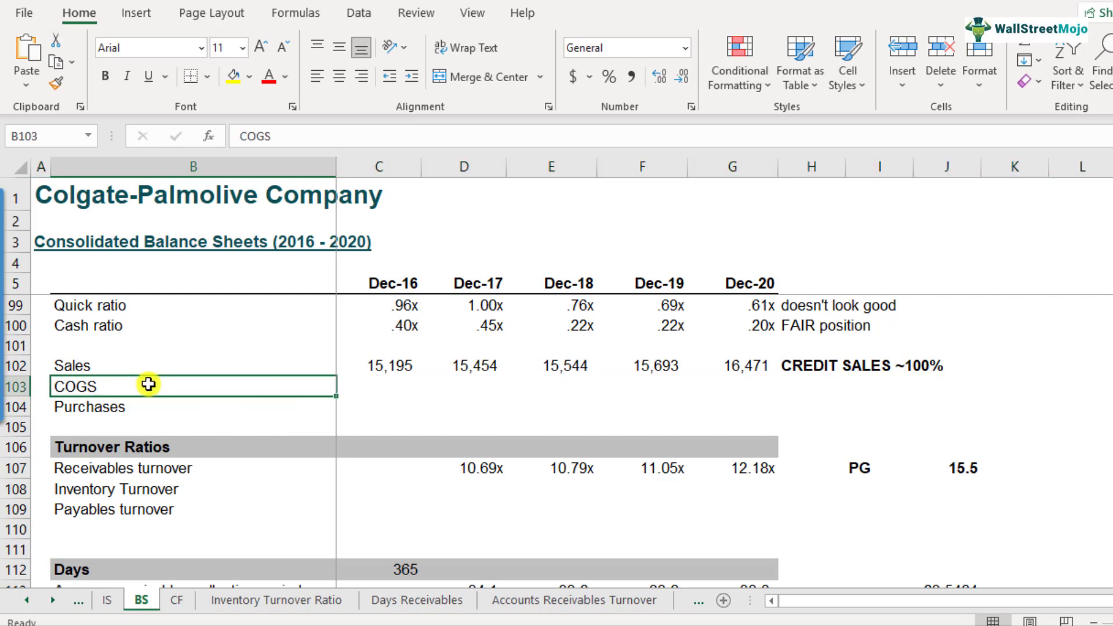
click(392, 385)
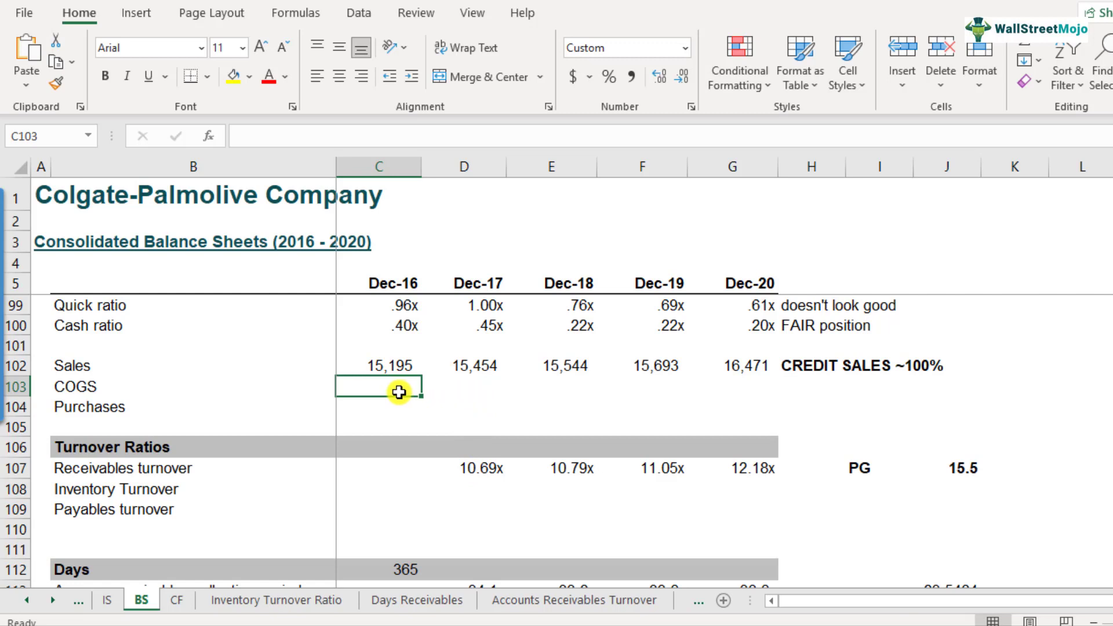
click(164, 390)
click(394, 395)
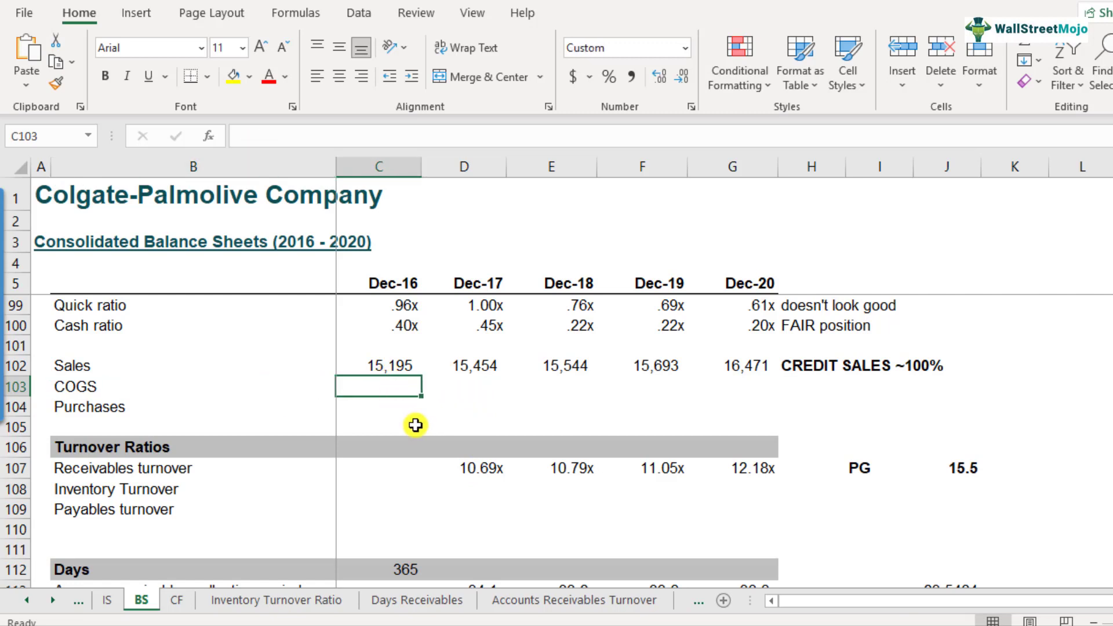
text(=)
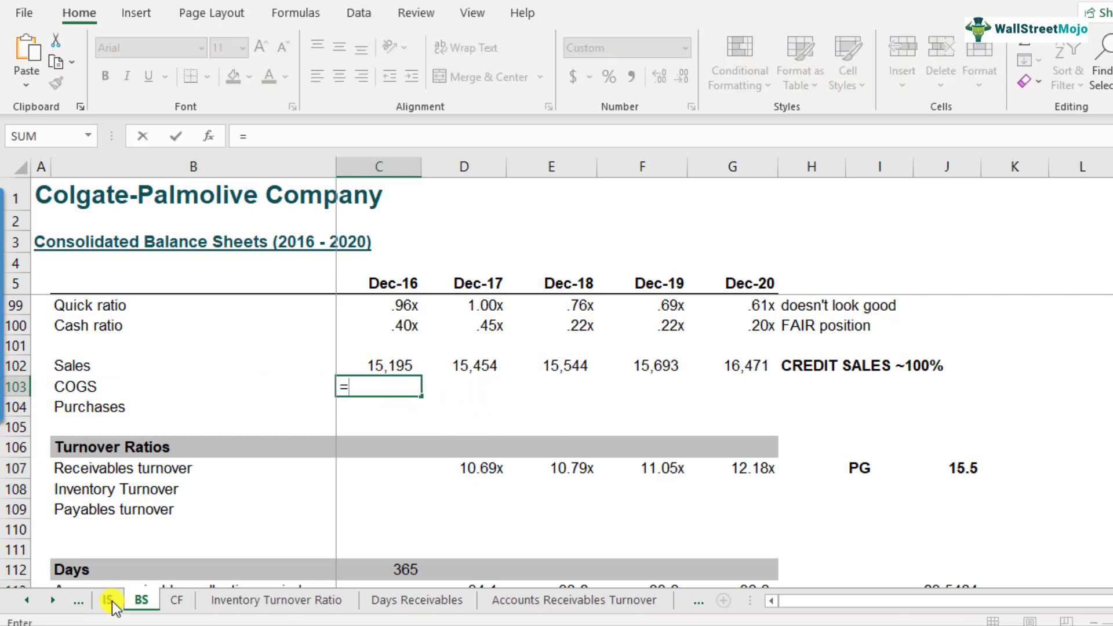
click(111, 601)
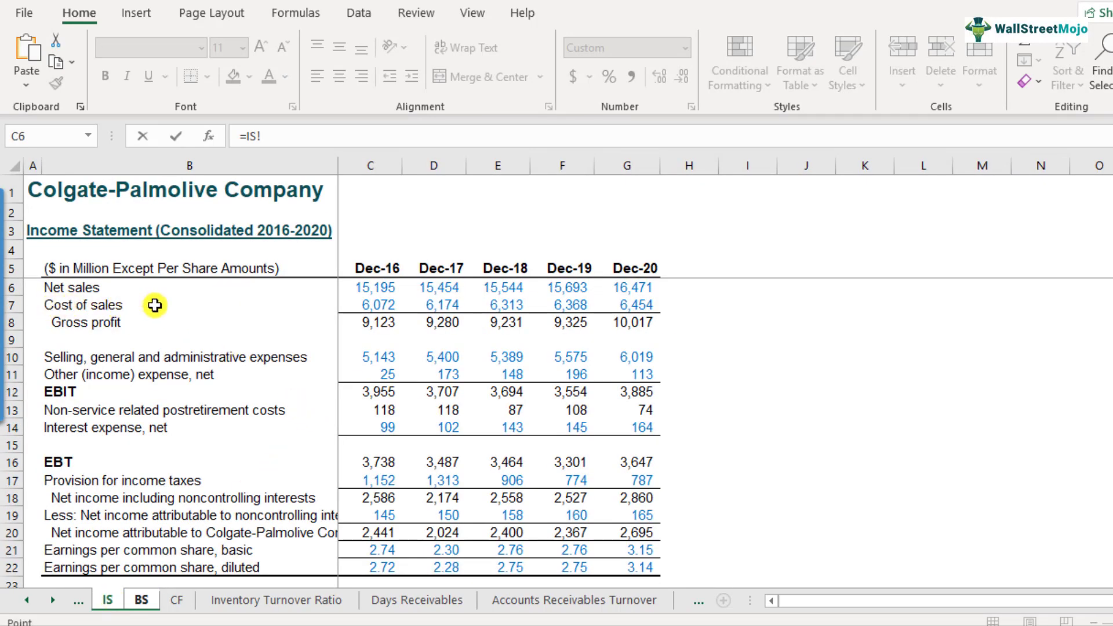
click(380, 307)
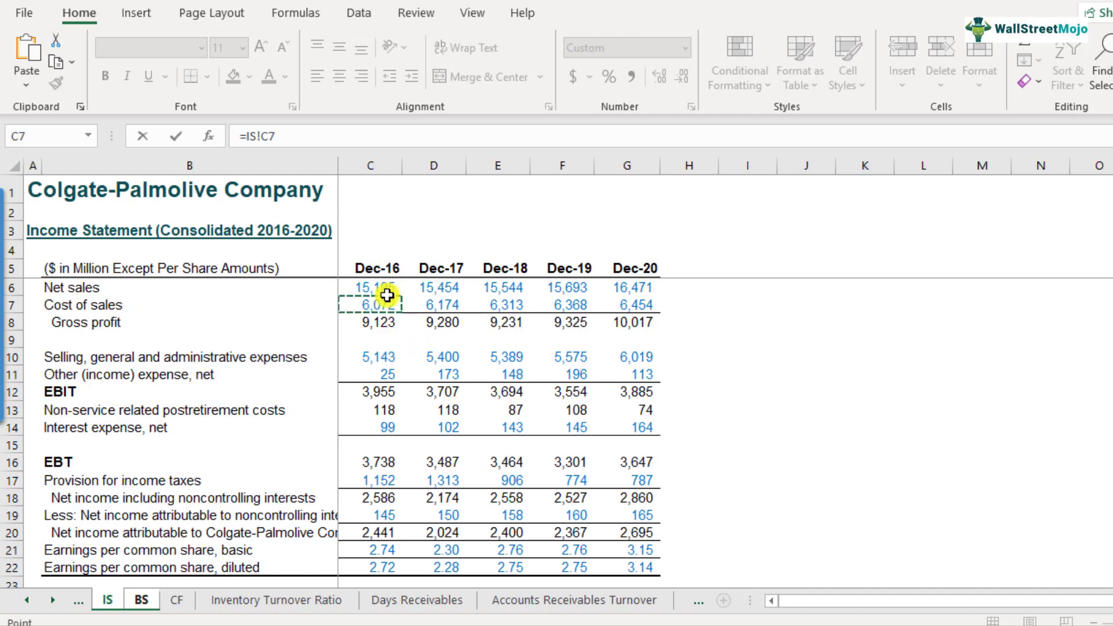
key(Return)
- Copy the Dec-16 COGS formula across D103:G103 for Dec-17 through Dec-20
key(Up)
key(ctrl+c)
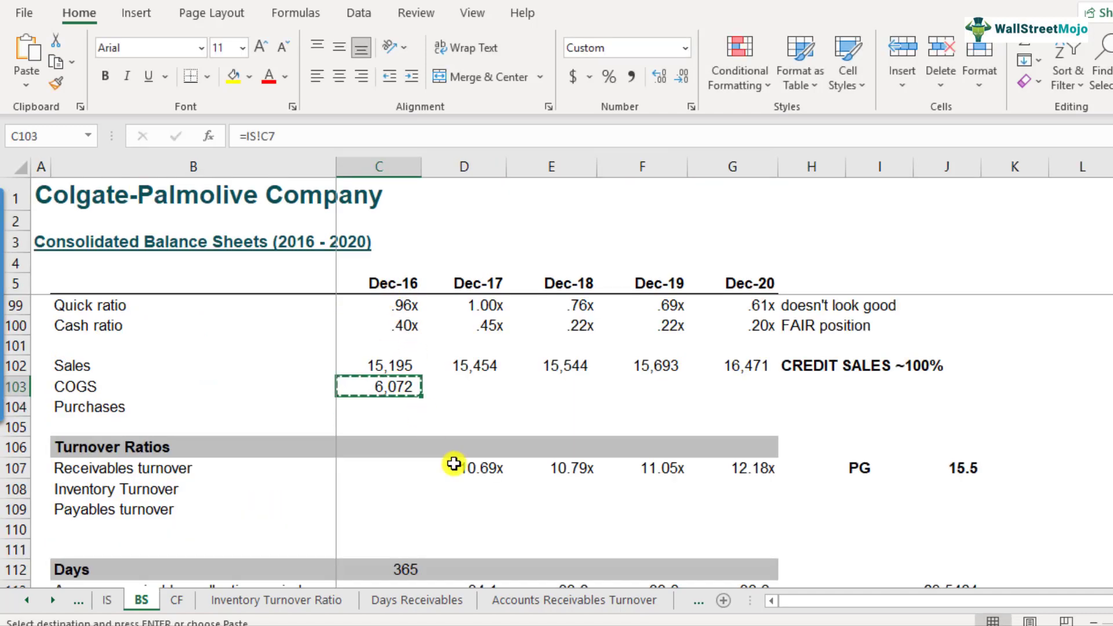
key(shift+Right)
key(shift+Right)
key(shift+Right)
key(shift+Right)
key(ctrl+v)
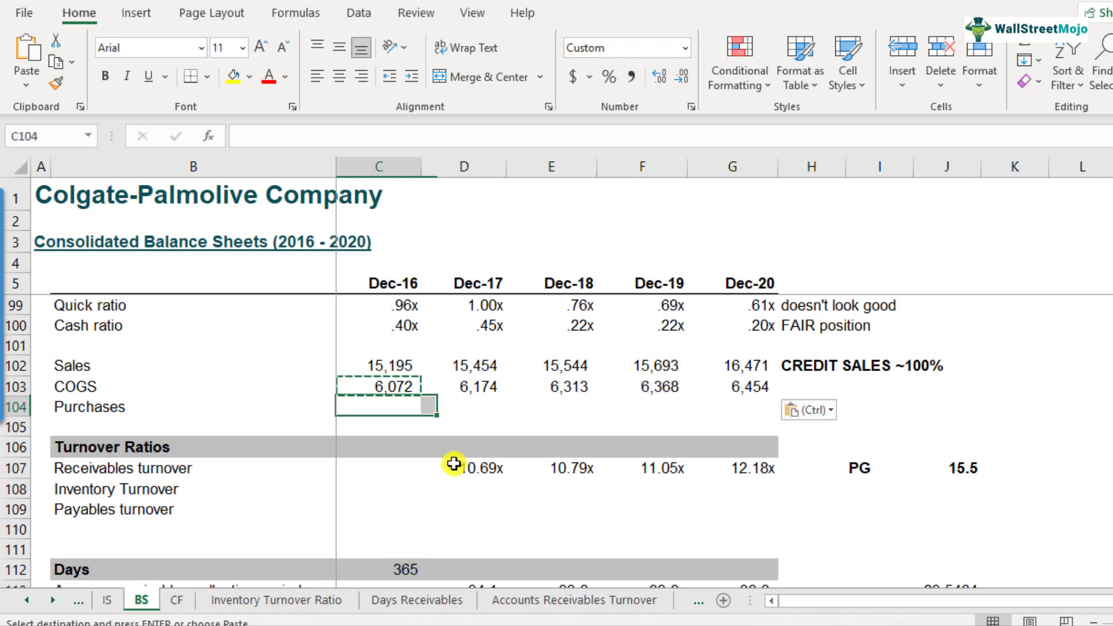
key(Escape)
- Calculate Dec-17 Inventory Turnover in D108 as COGS over average inventories, =D103/AVERAGE(C10:D10)
click(391, 427)
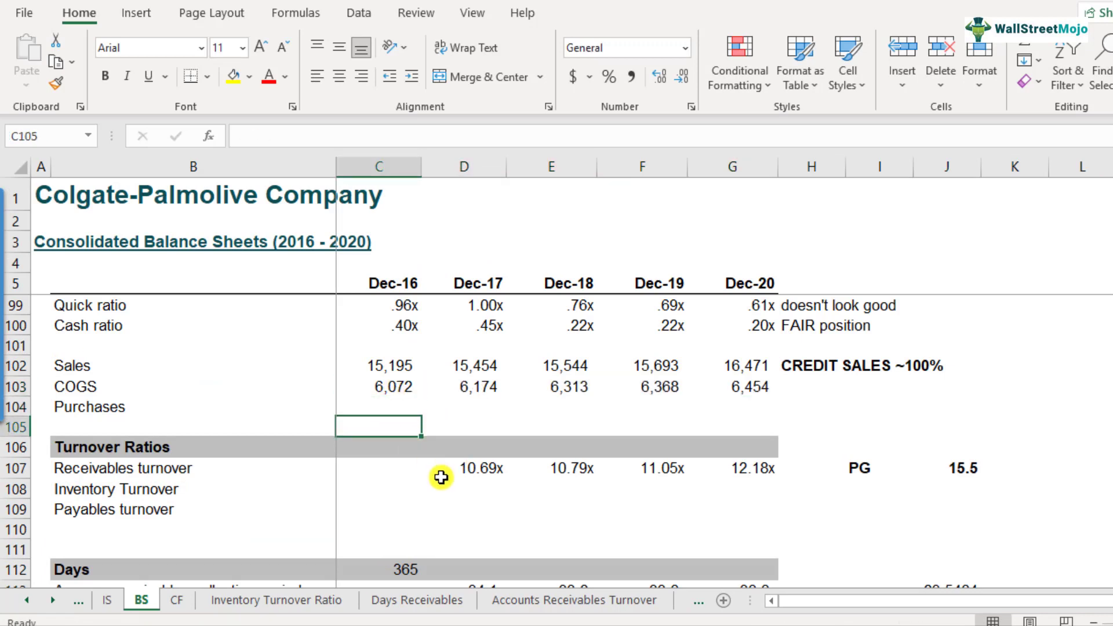
key(Down)
key(Down)
key(Down)
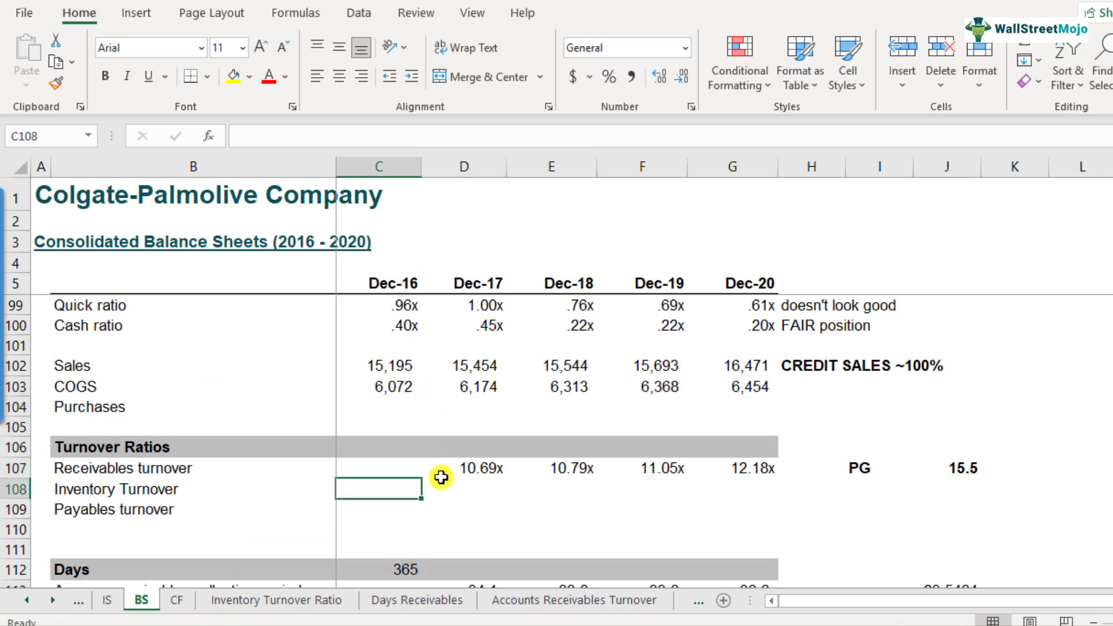
key(Right)
key(Left)
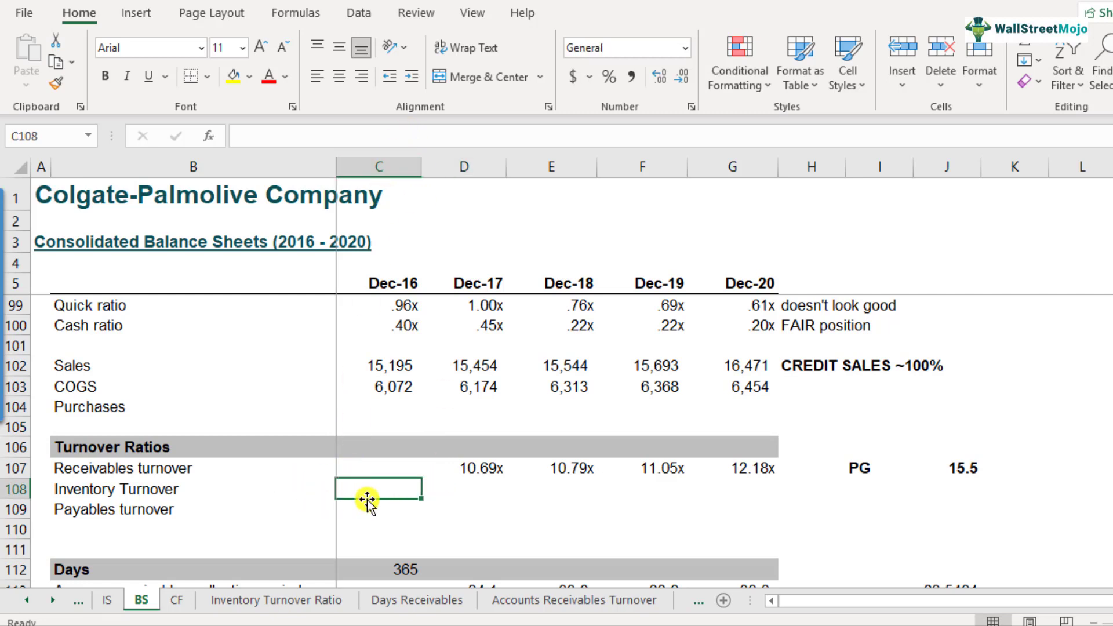
click(468, 495)
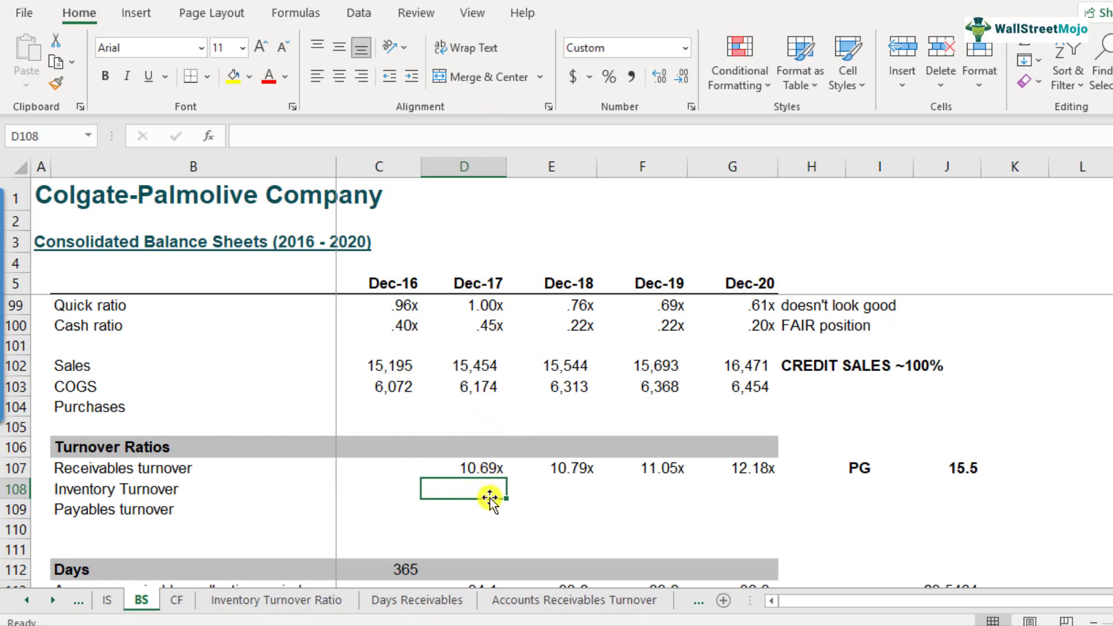
text(=)
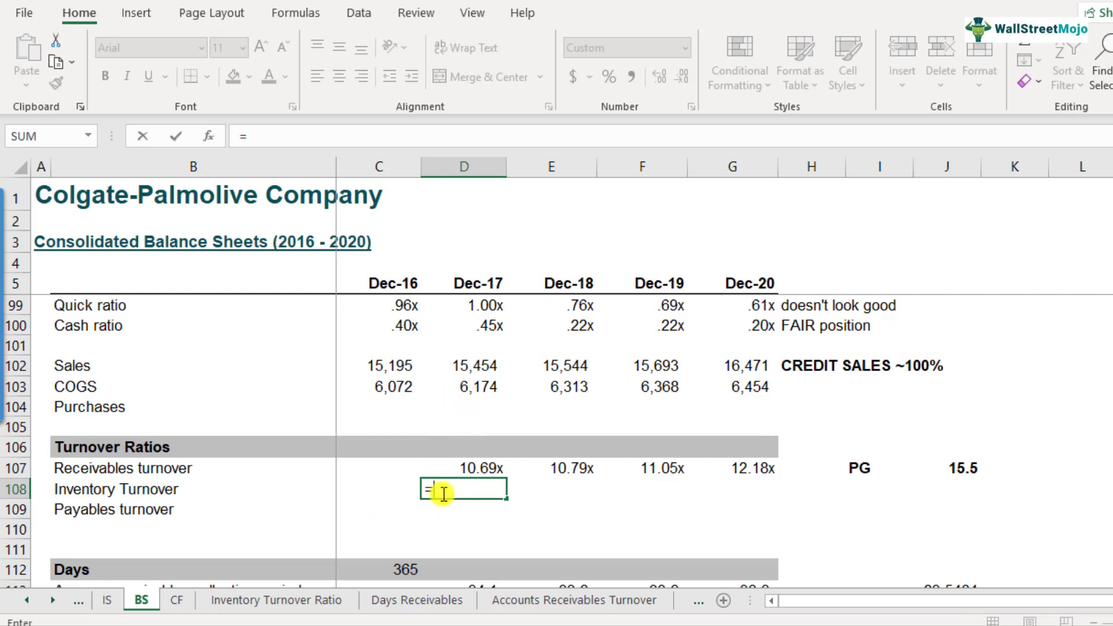
click(469, 392)
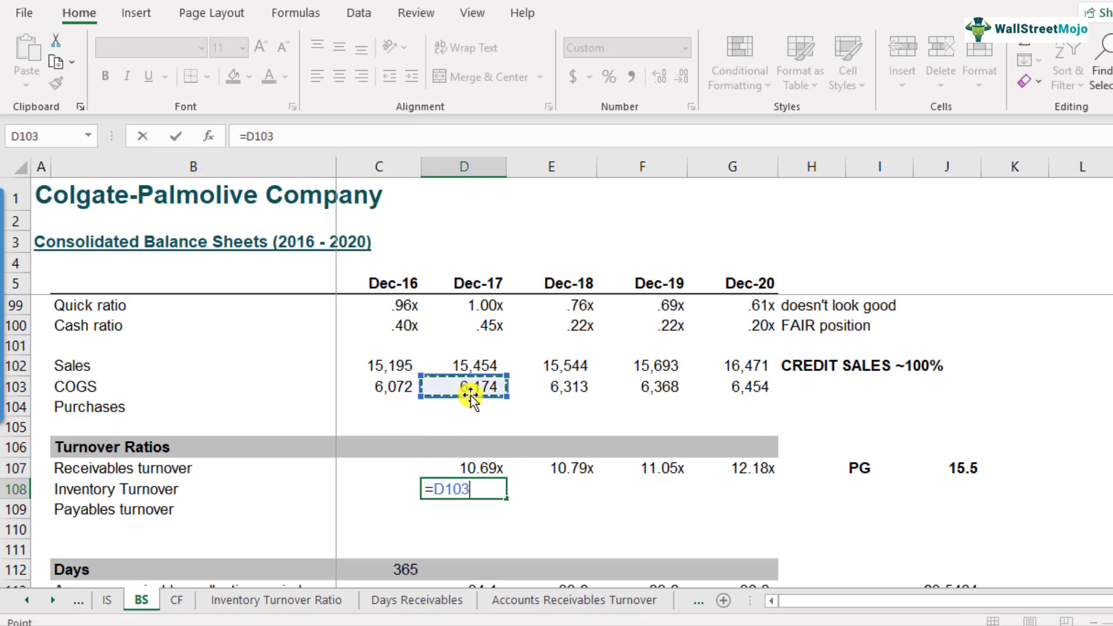
text(/a)
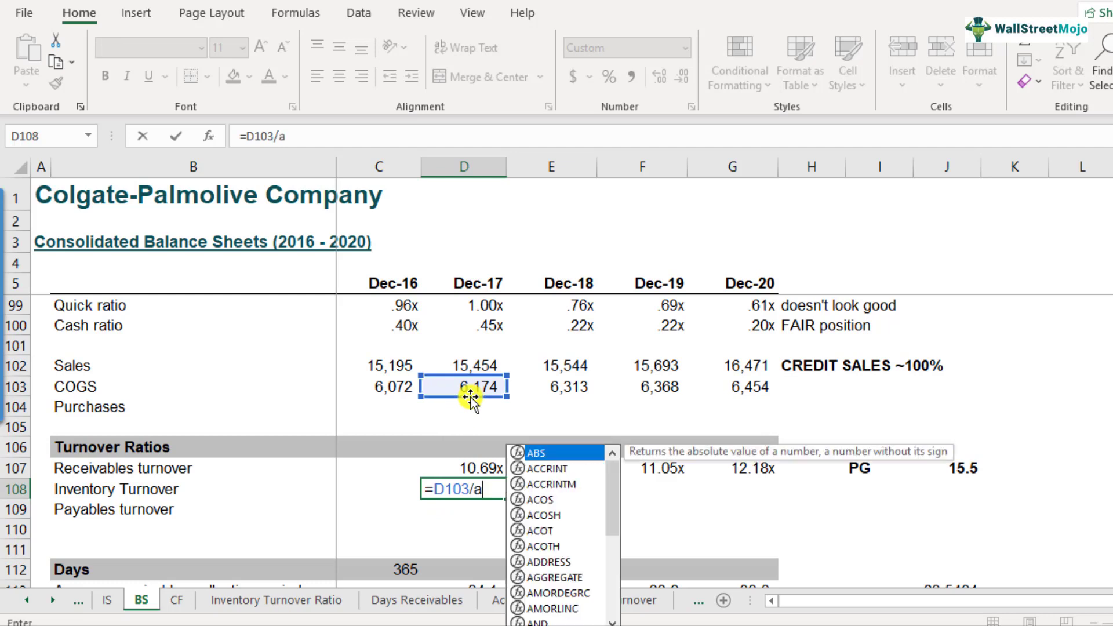
text(verage()
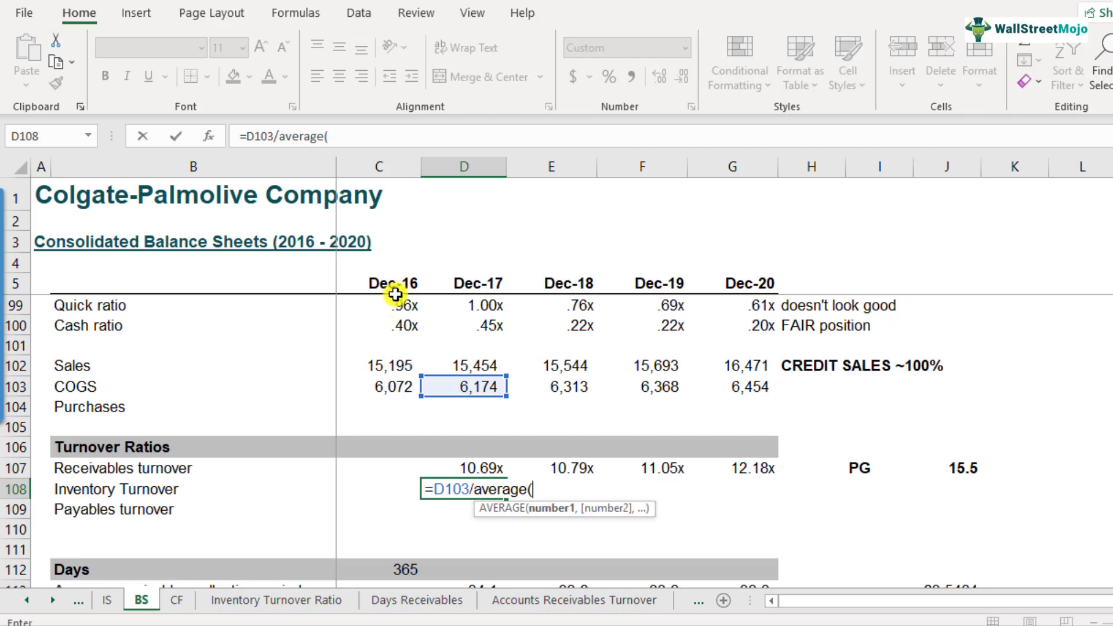
scroll(467, 348, up, 7)
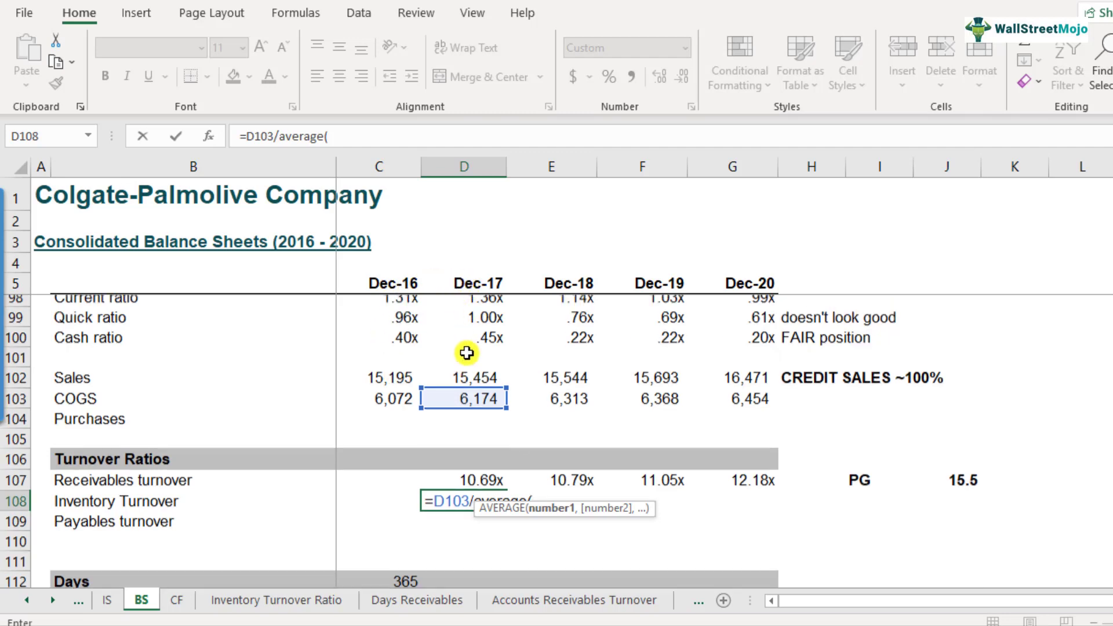
scroll(467, 352, up, 20)
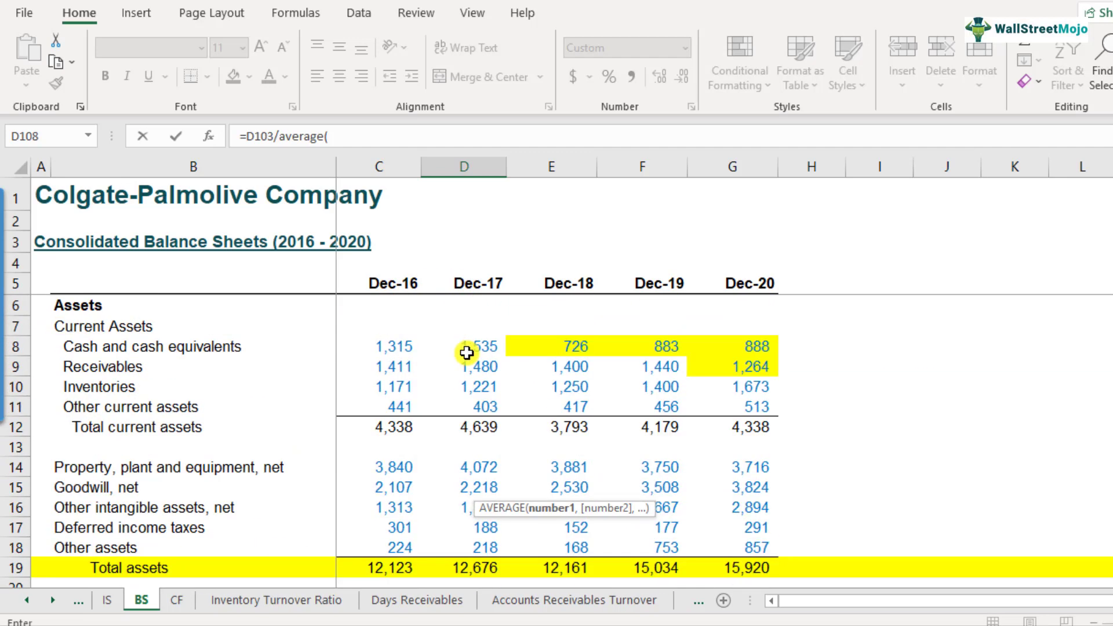
drag(378, 387, 442, 387)
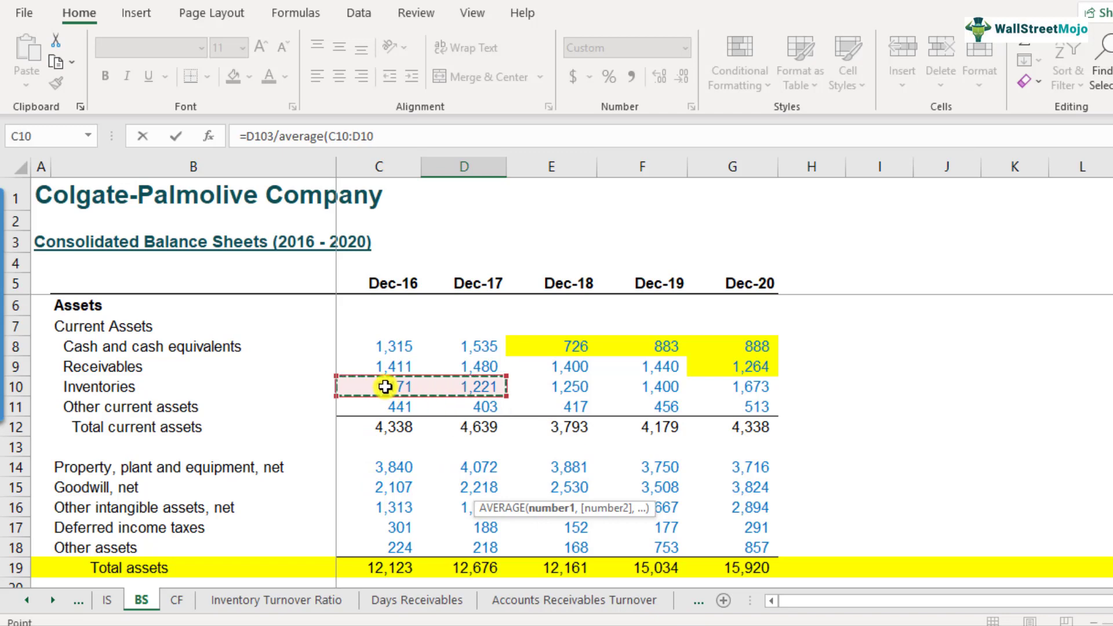
click(409, 147)
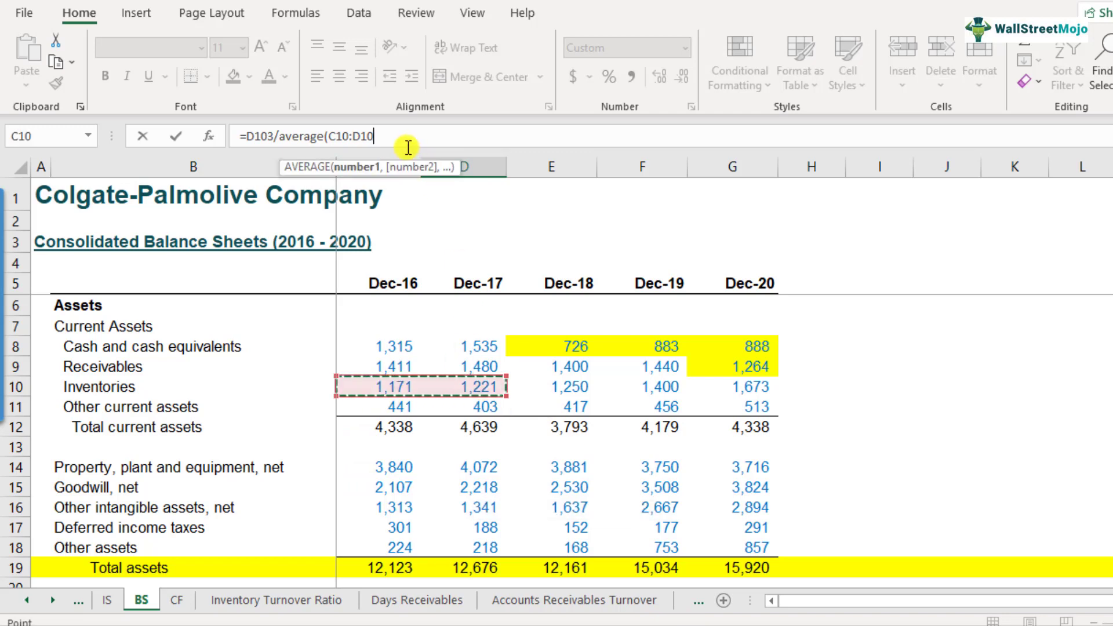
text())
key(Return)
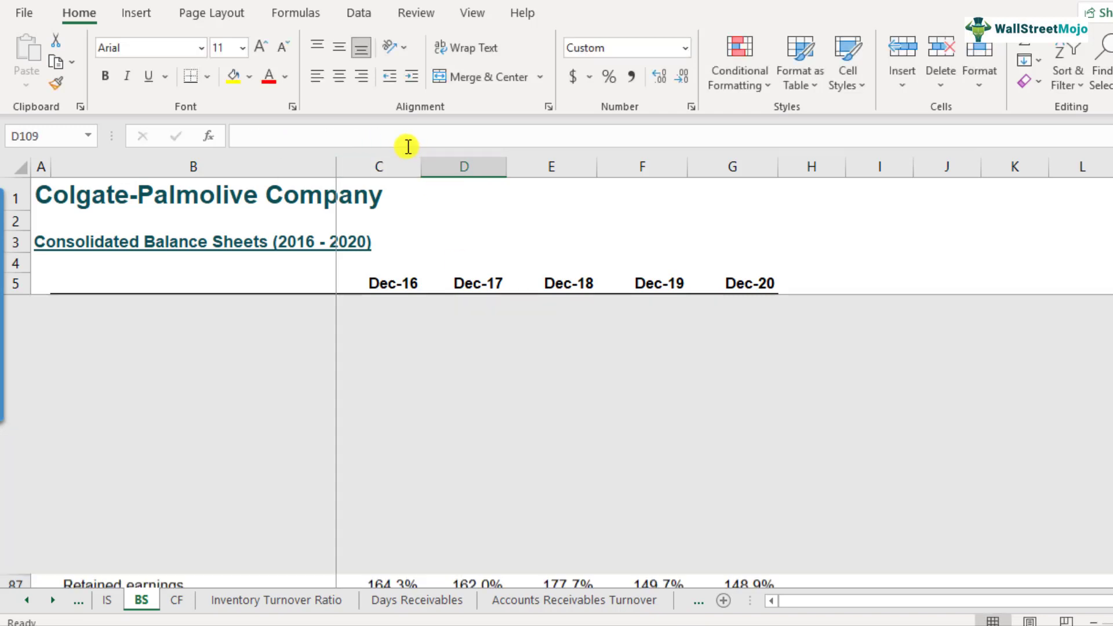
- Copy the Inventory Turnover formula from D108 across E108:G108 for Dec-18 through Dec-20
scroll(504, 472, down, 2)
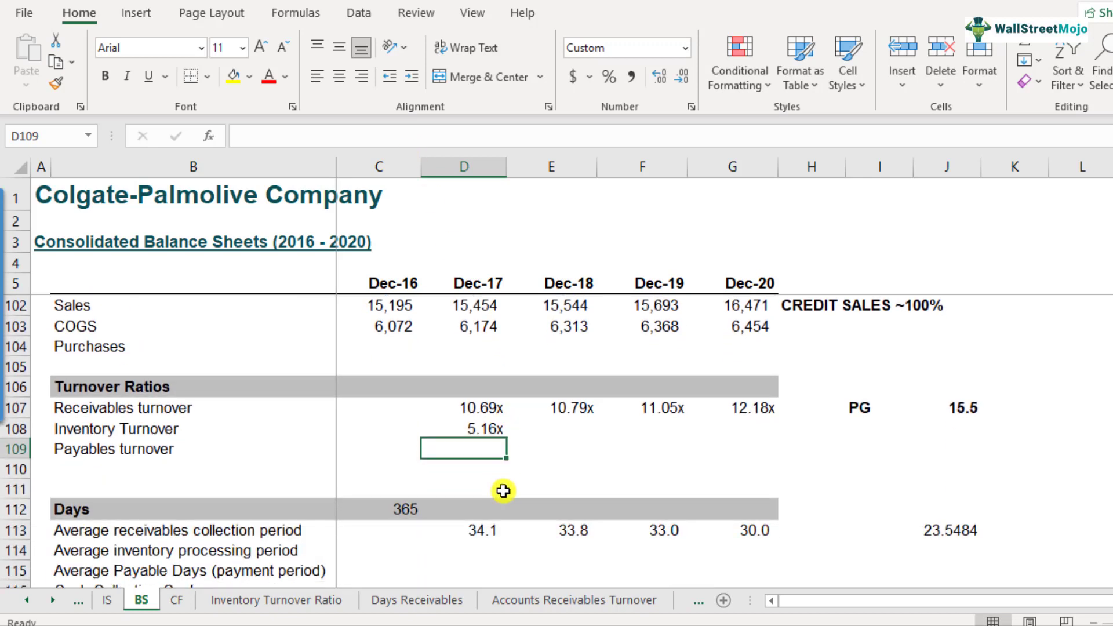
click(486, 487)
click(494, 428)
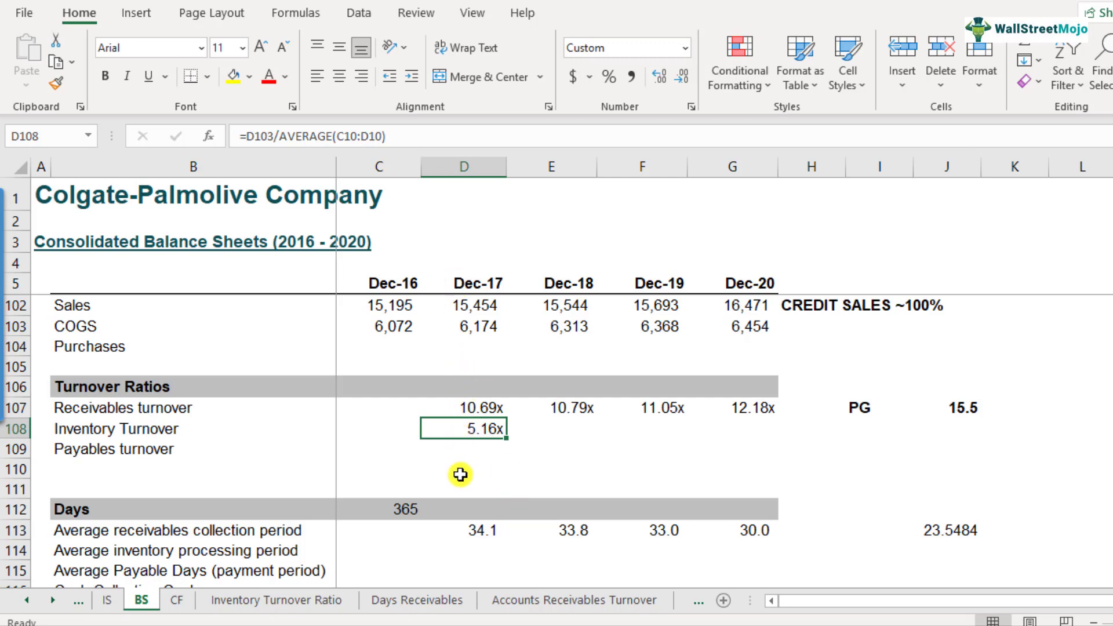
key(ctrl+c)
key(shift+Right)
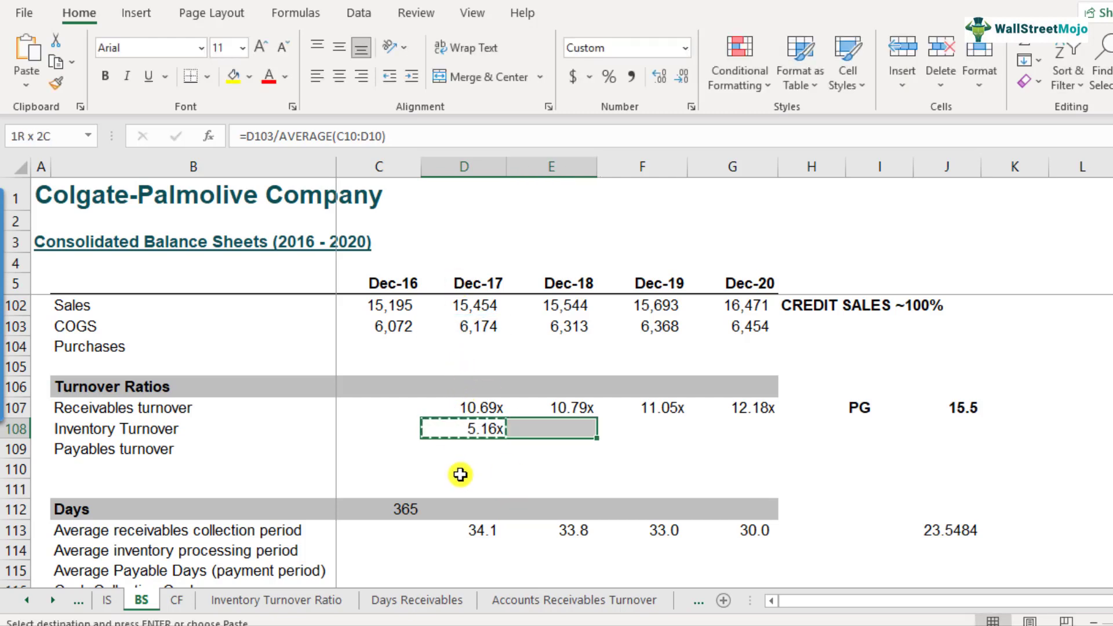
key(shift+Right)
key(shift+Right)
key(ctrl+v)
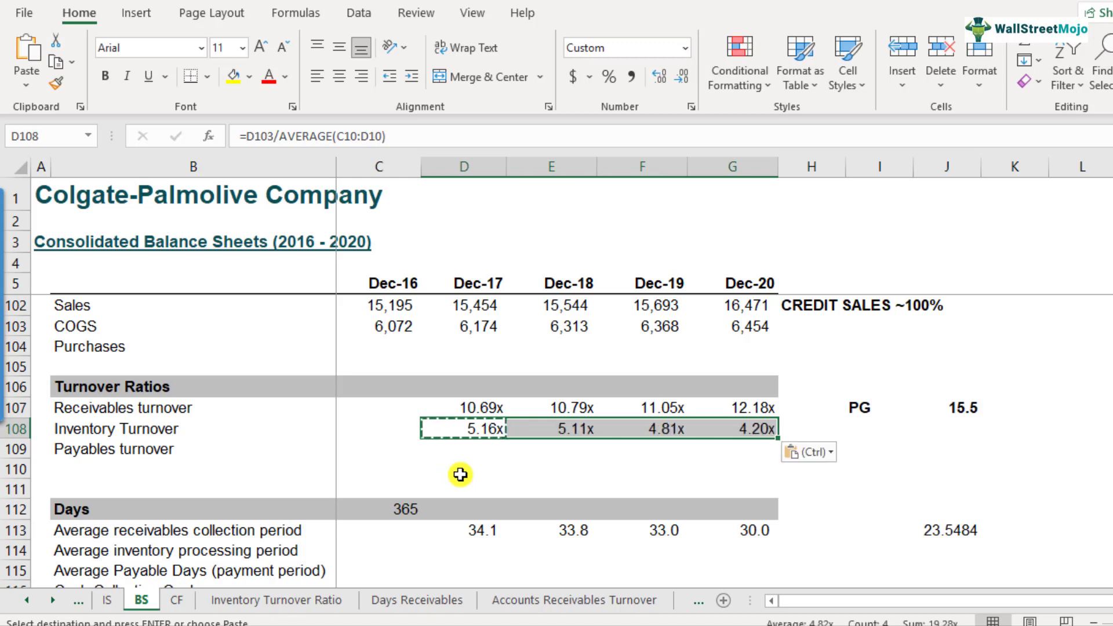
- Review the Inventory Turnover formulas and their trend year by year across D108:G108
key(F2)
key(Tab)
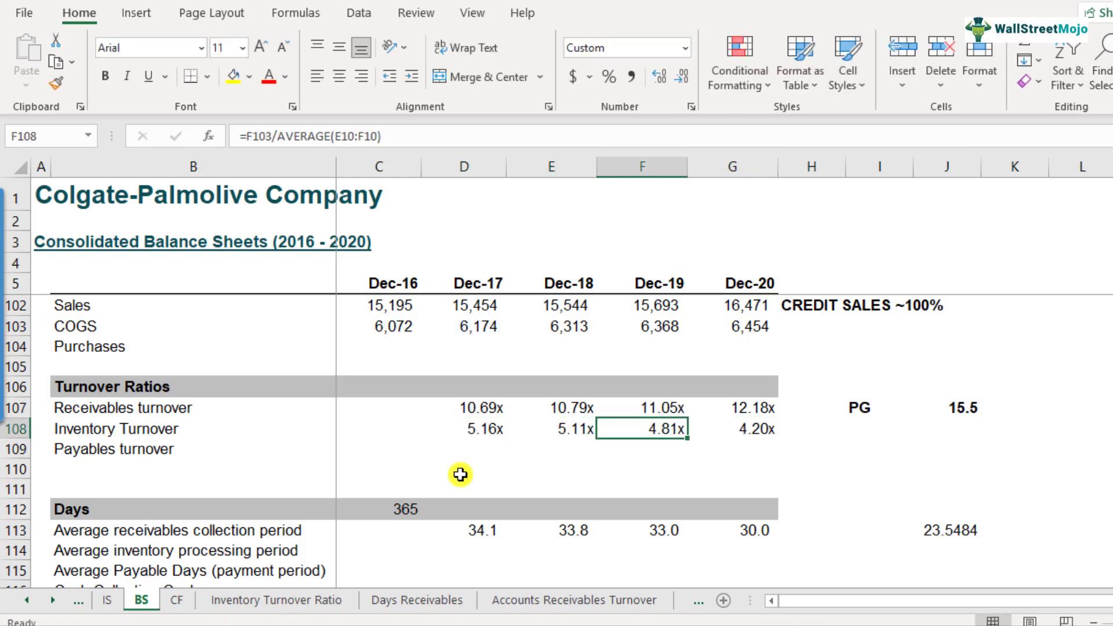
key(Right)
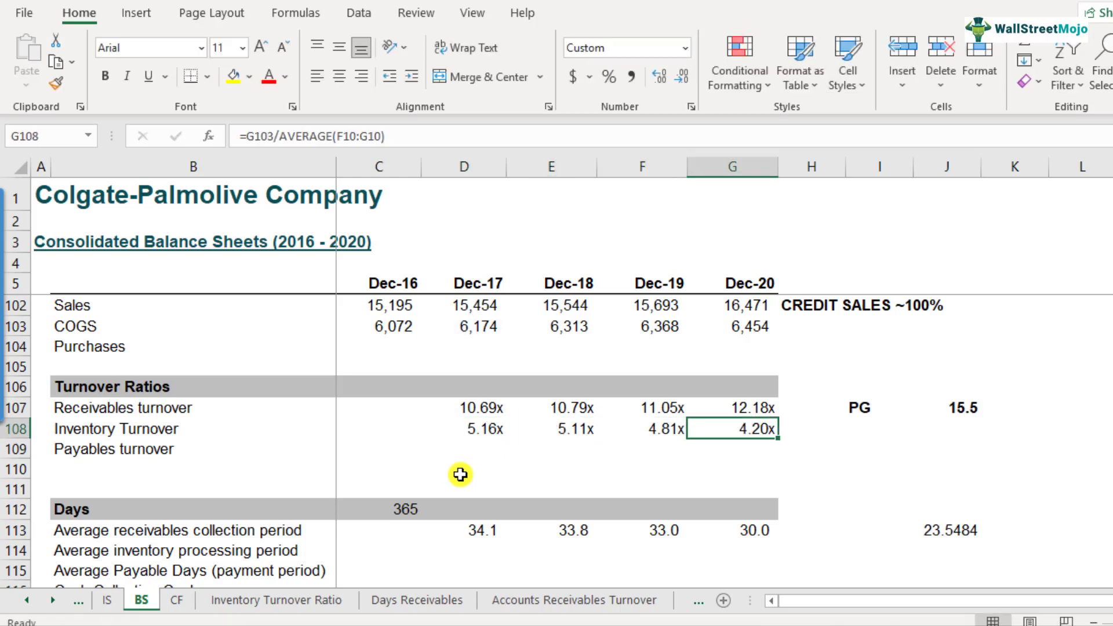
key(ctrl+Left)
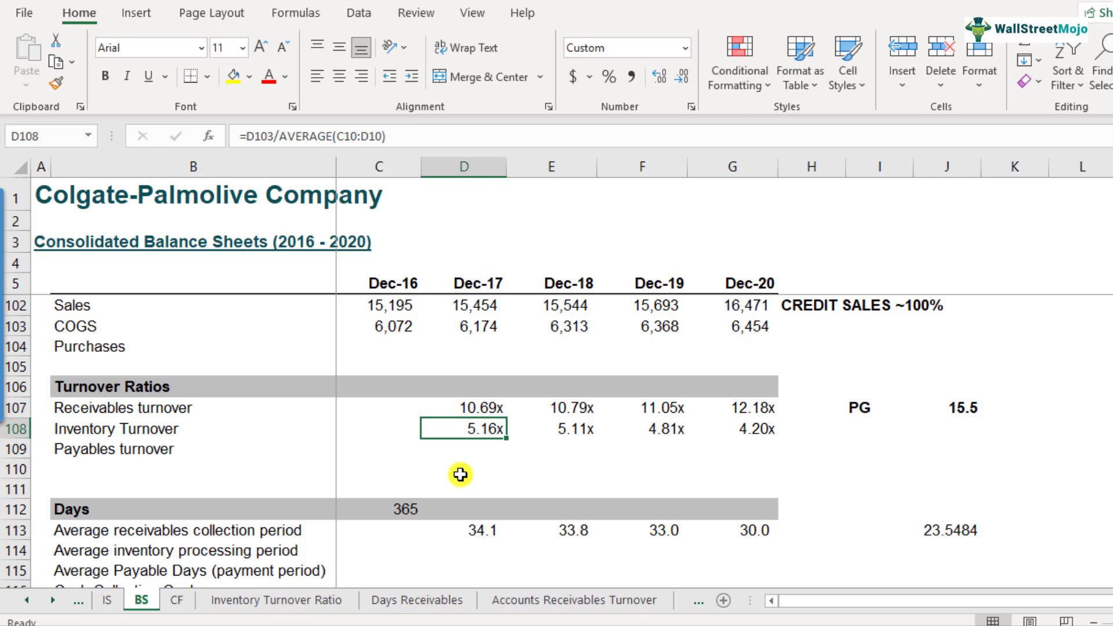
key(Right)
key(Right)
key(Right)
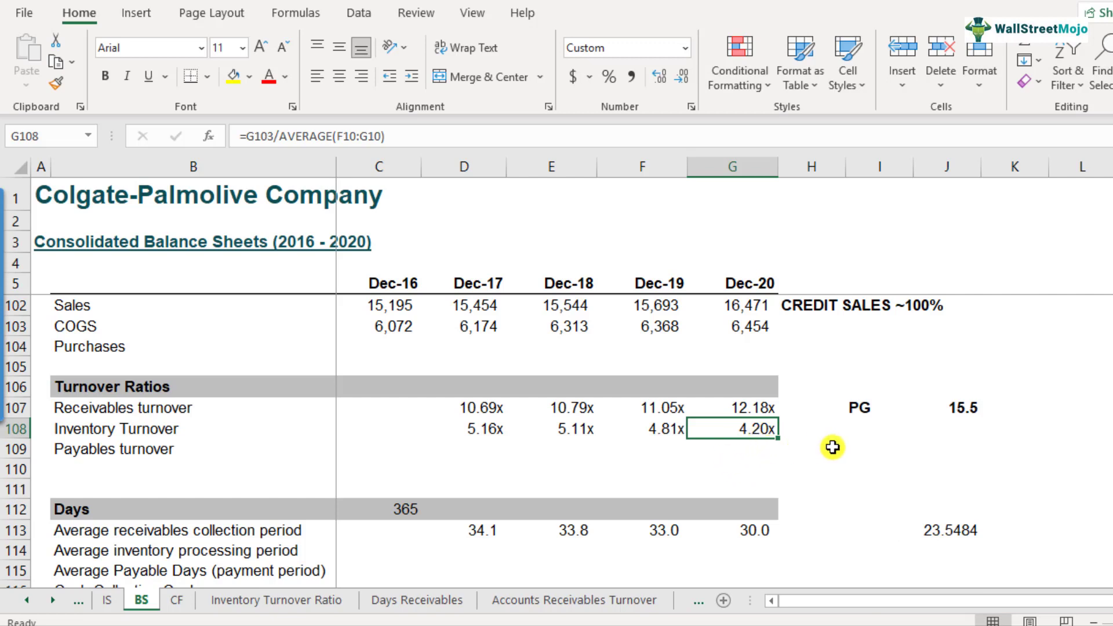
- Copy the PG label from I107 into I108 beside the Inventory Turnover row
click(869, 425)
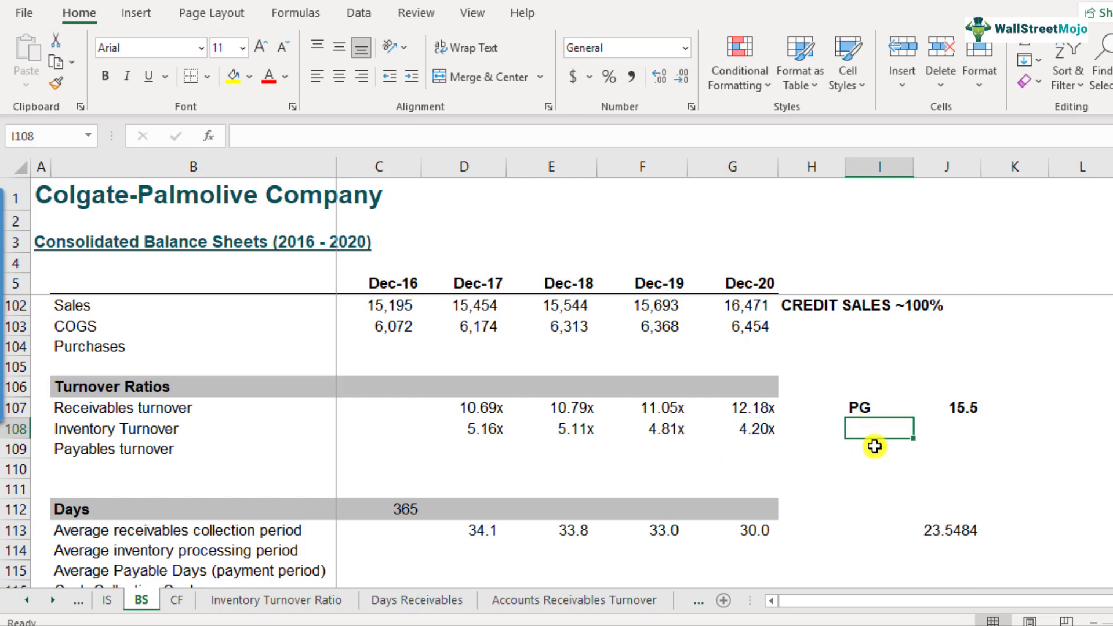
click(870, 406)
key(ctrl+c)
key(Down)
key(ctrl+v)
- Enter 7-8x in J108 as PG's inventory turnover for comparison
click(975, 435)
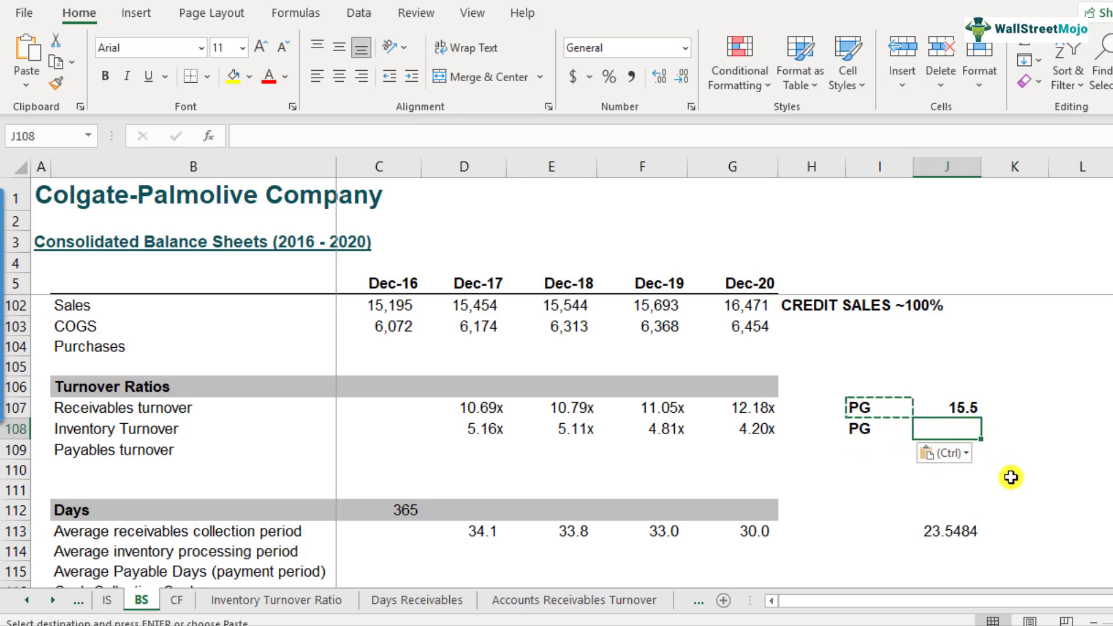
text(7-8x)
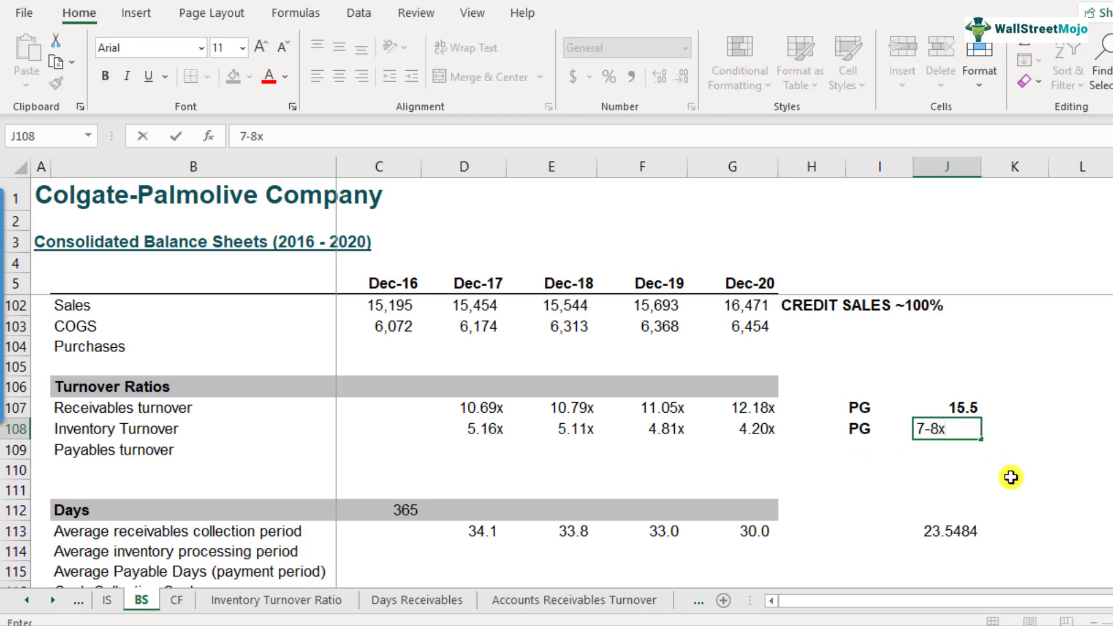
key(Return)
key(Up)
key(Left)
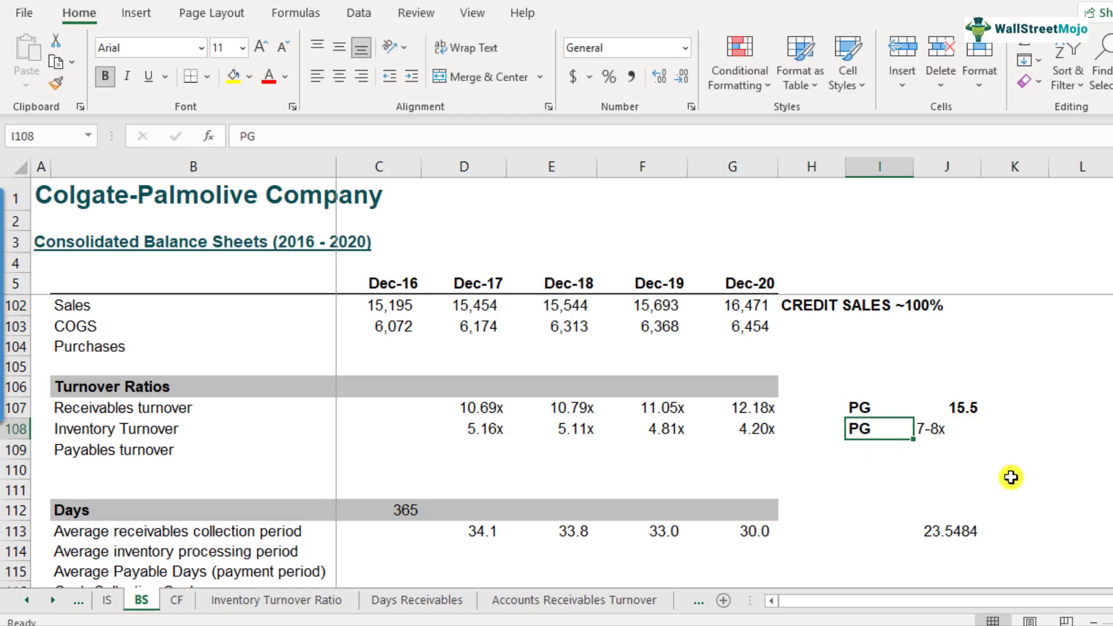
key(Left)
key(Left)
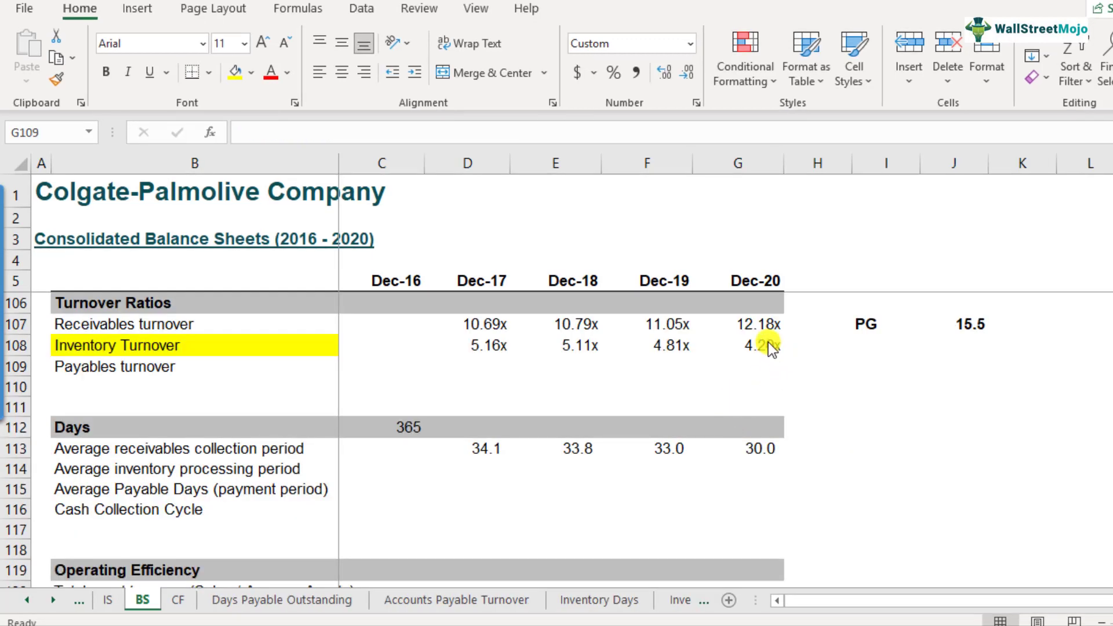
- Label I108 as PG beside the Inventory Turnover row and enter 13.5 in J108 as its comparison value
click(861, 347)
text(PG)
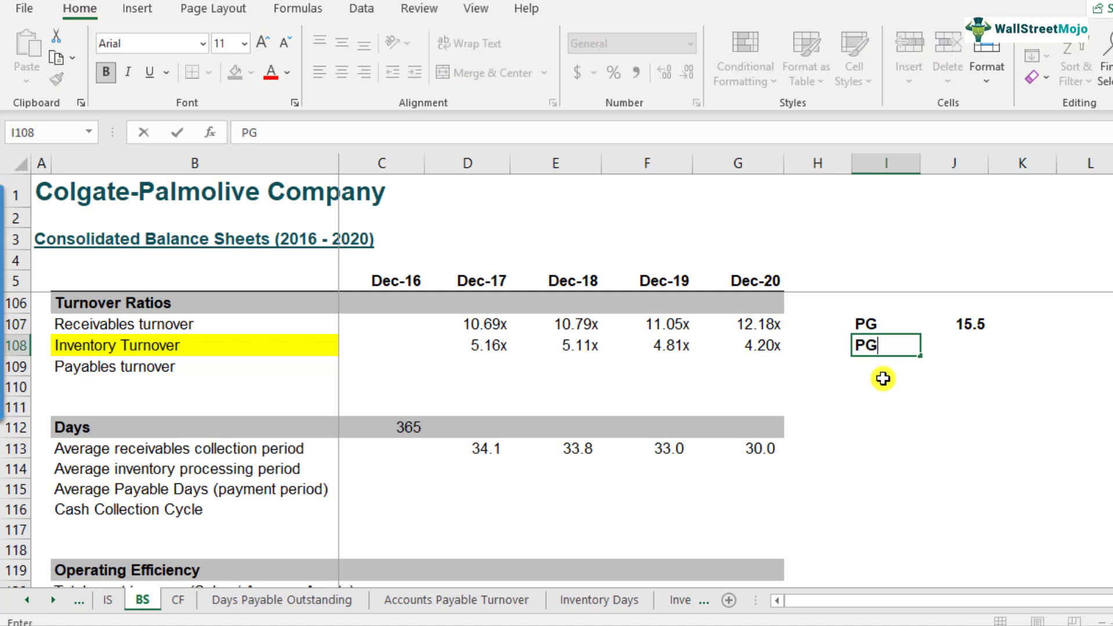
key(Return)
key(Up)
key(Right)
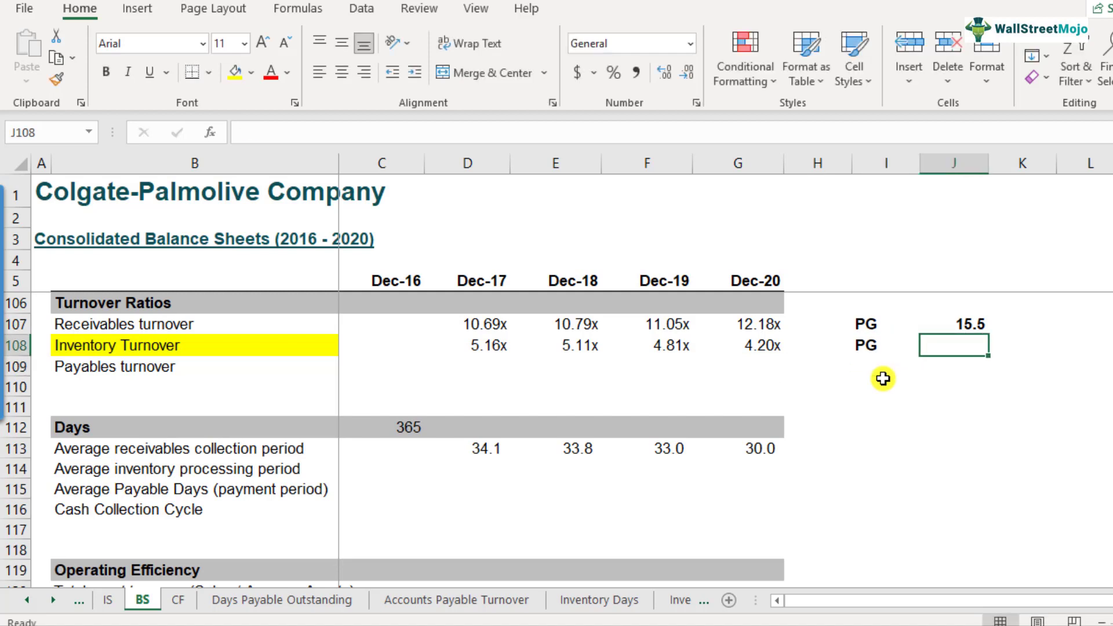
text(13.5)
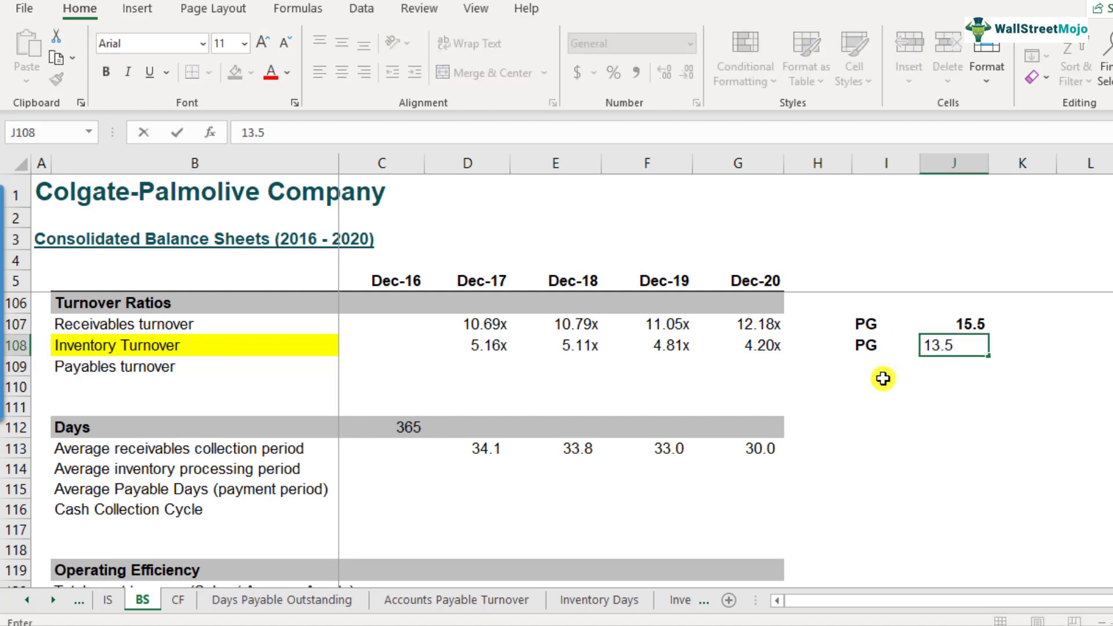
key(Return)
key(Up)
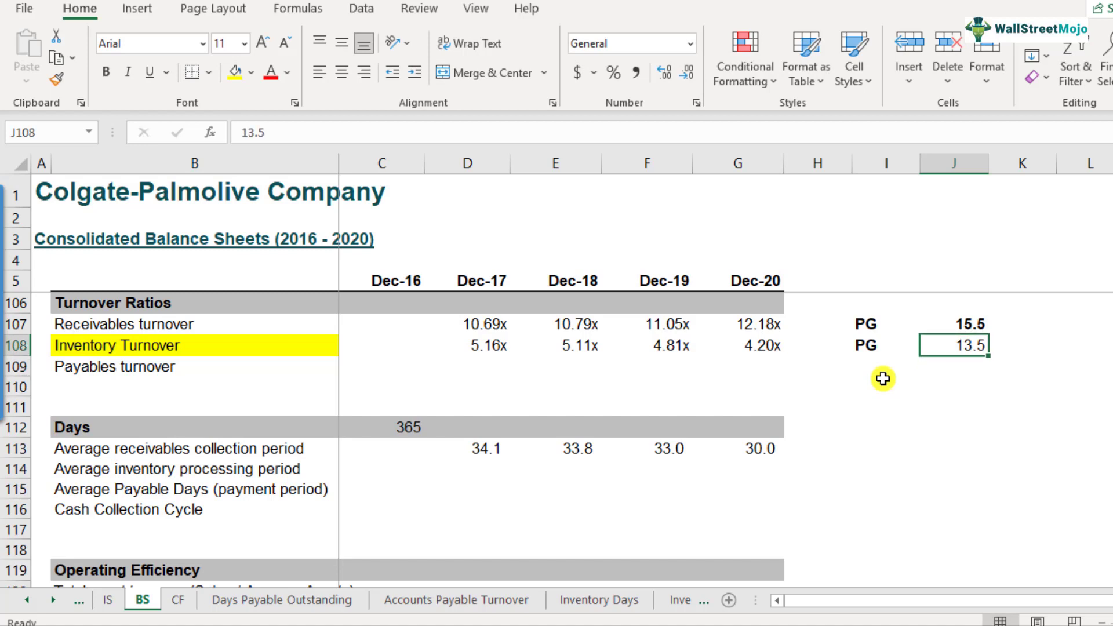
- Compare Colgate's Inventory Turnover for Dec-17 through Dec-20 in D108:G108 with PG's figure in J108
click(746, 346)
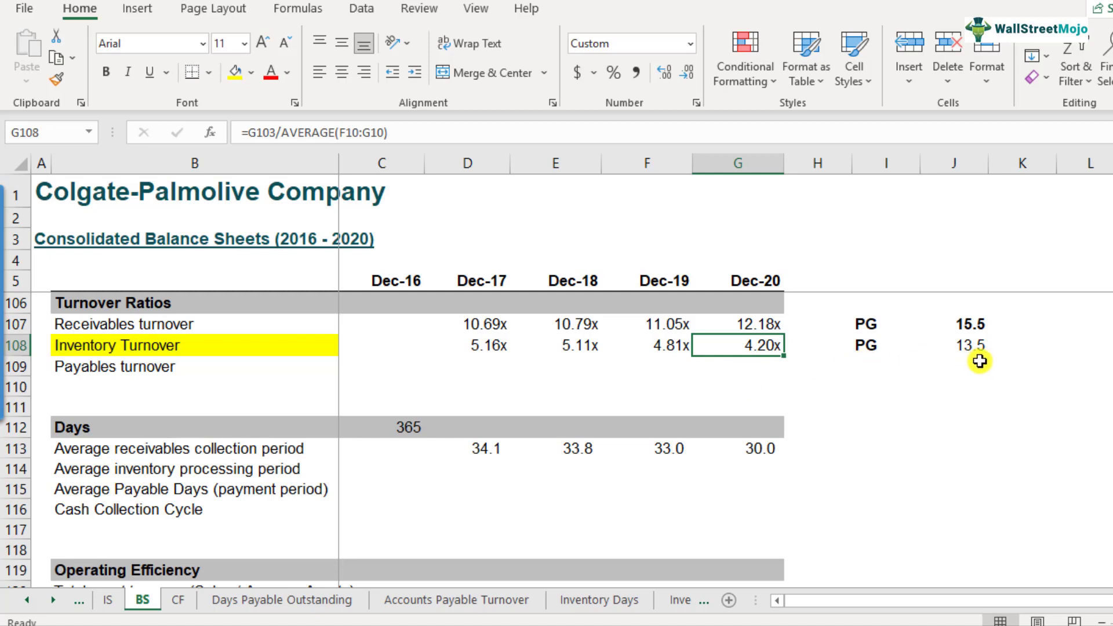
click(965, 350)
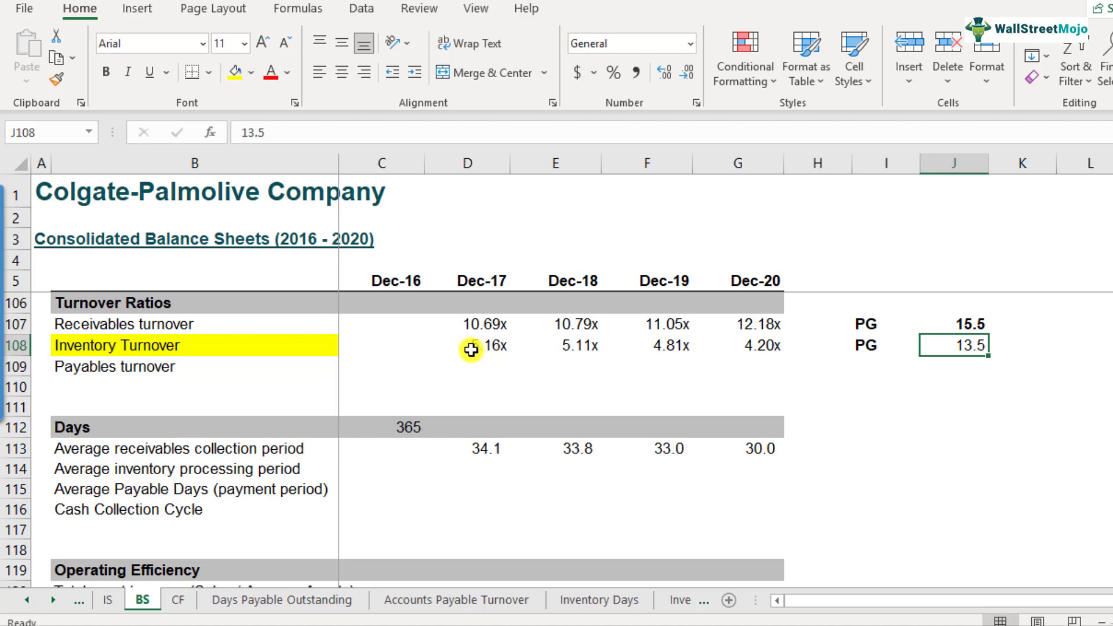
drag(469, 349, 728, 345)
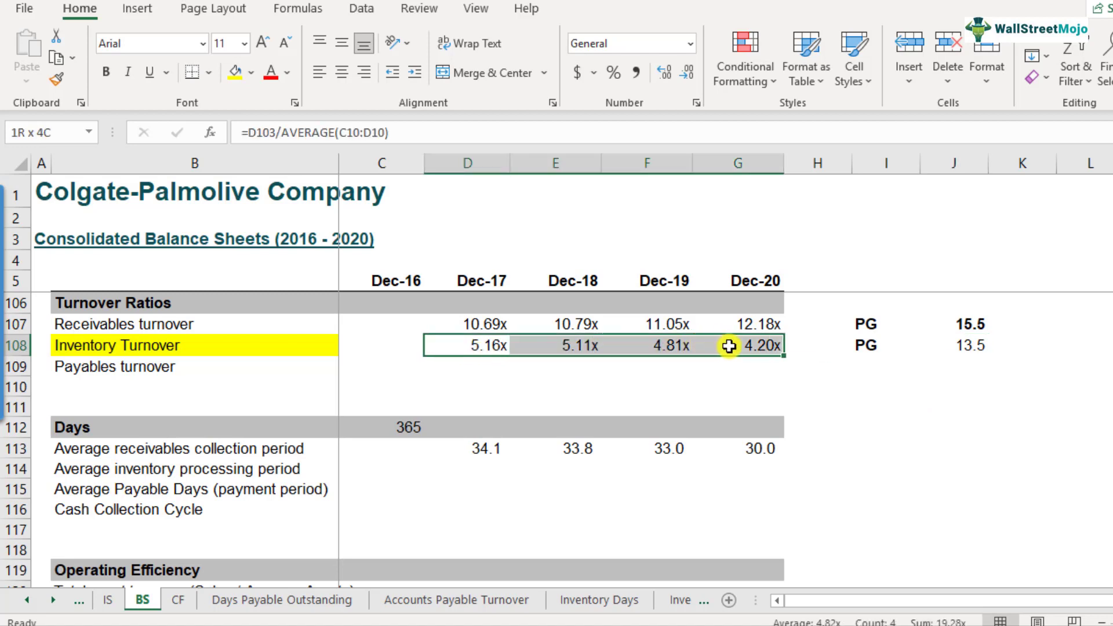